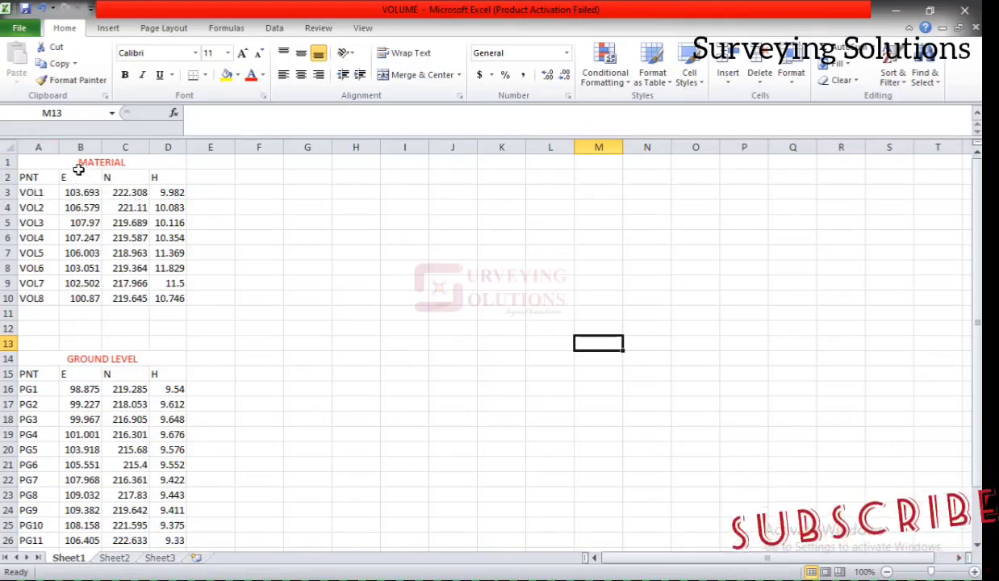
Step: Point out the MATERIAL and GROUND LEVEL table headings in the spreadsheet
click(83, 162)
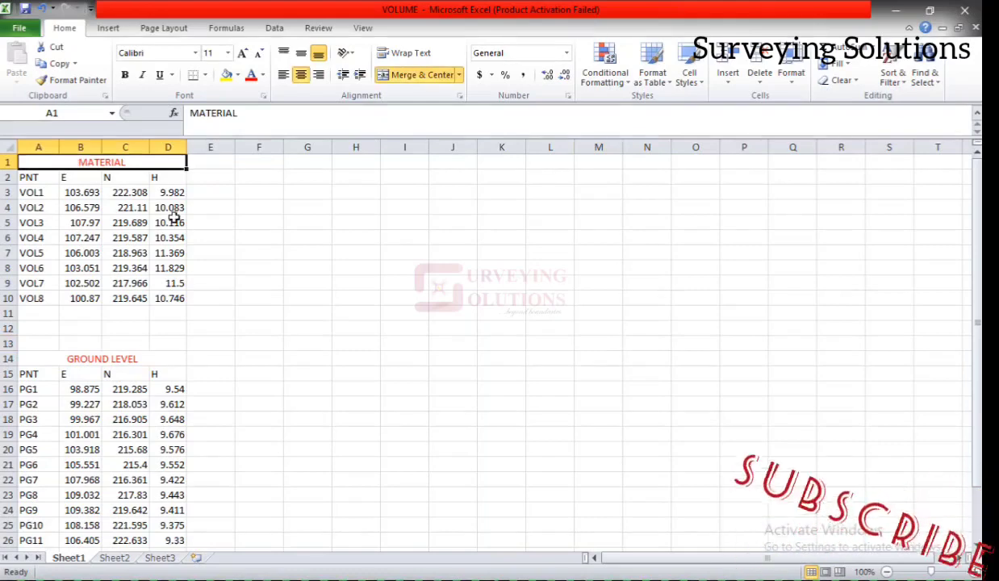
click(95, 360)
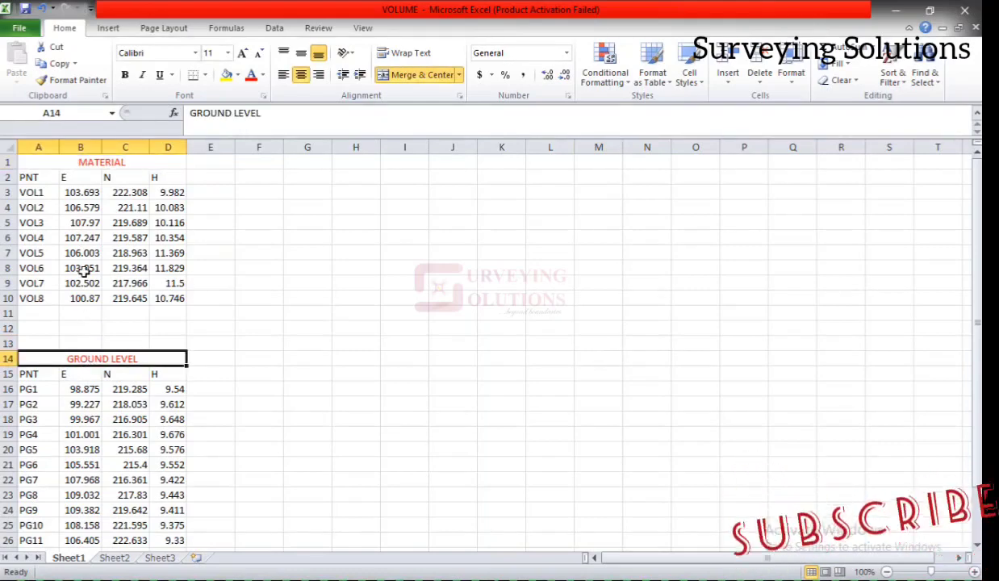
click(95, 162)
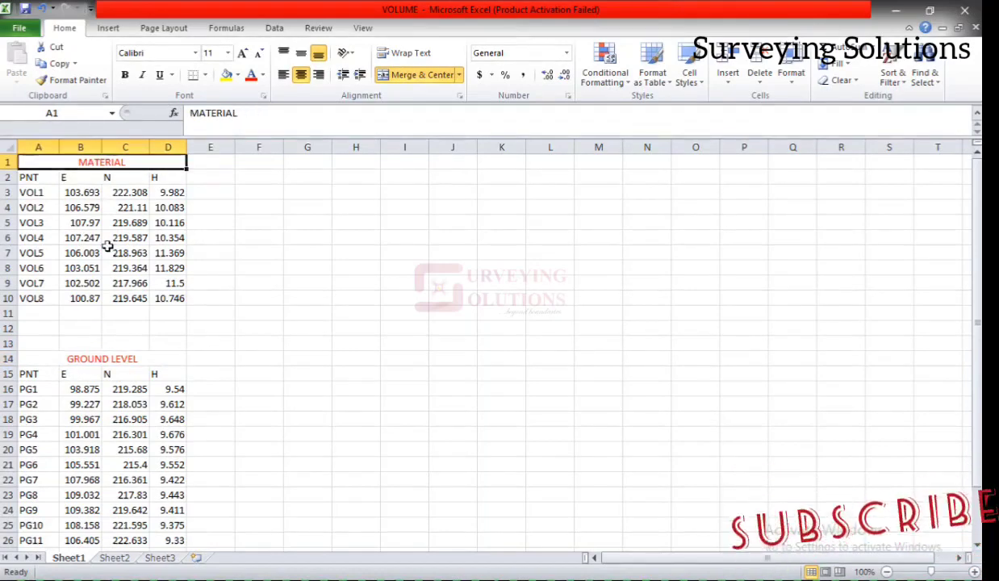
click(97, 359)
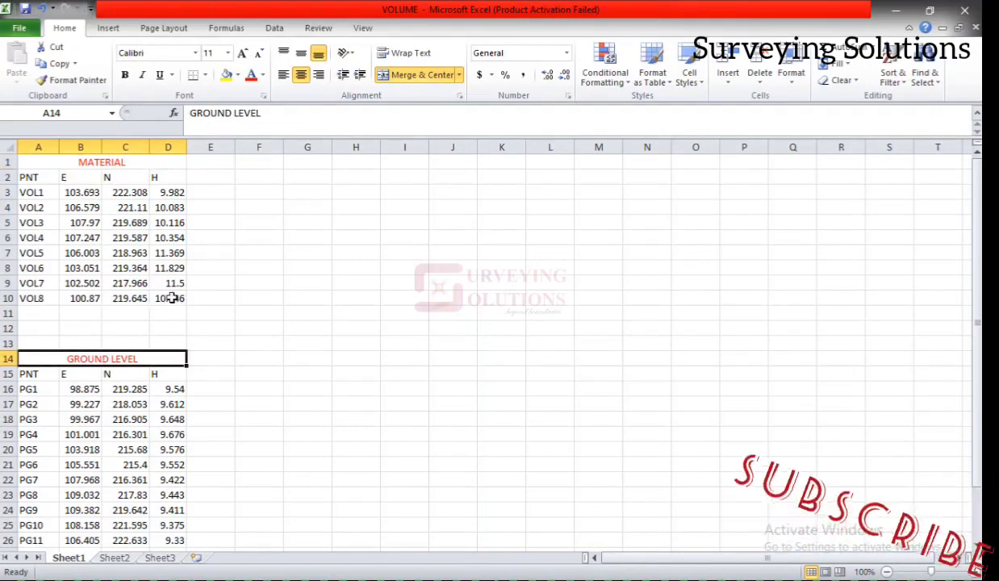
scroll(92, 407, down, 3)
scroll(94, 413, up, 3)
Step: Select the first material easting value and scroll through the survey data
click(83, 194)
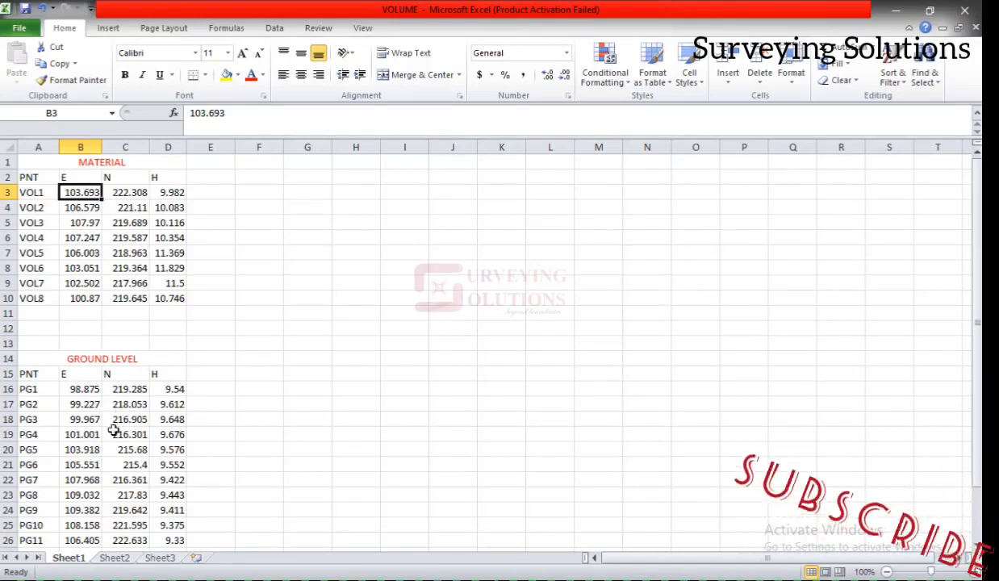
scroll(110, 409, down, 3)
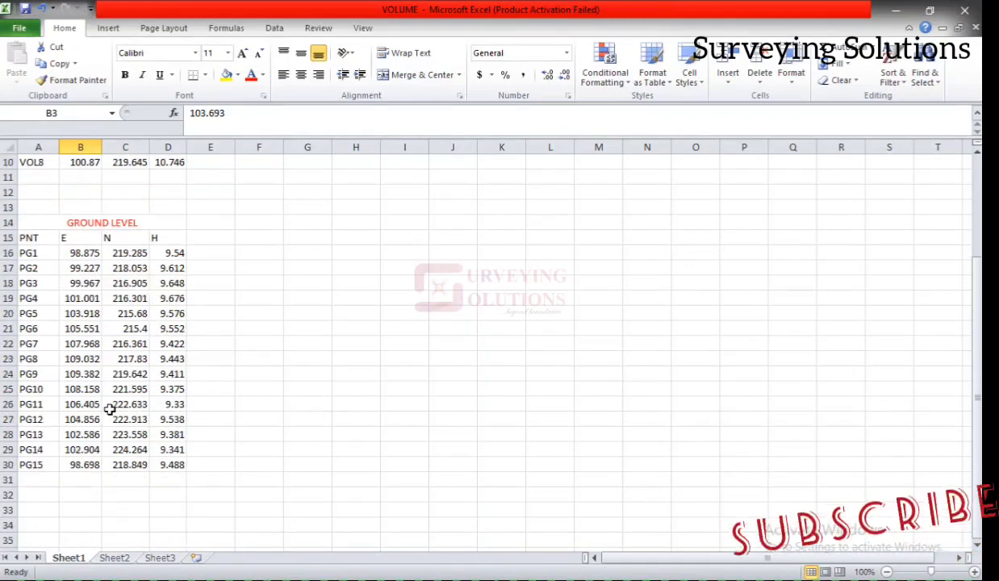
scroll(110, 409, up, 3)
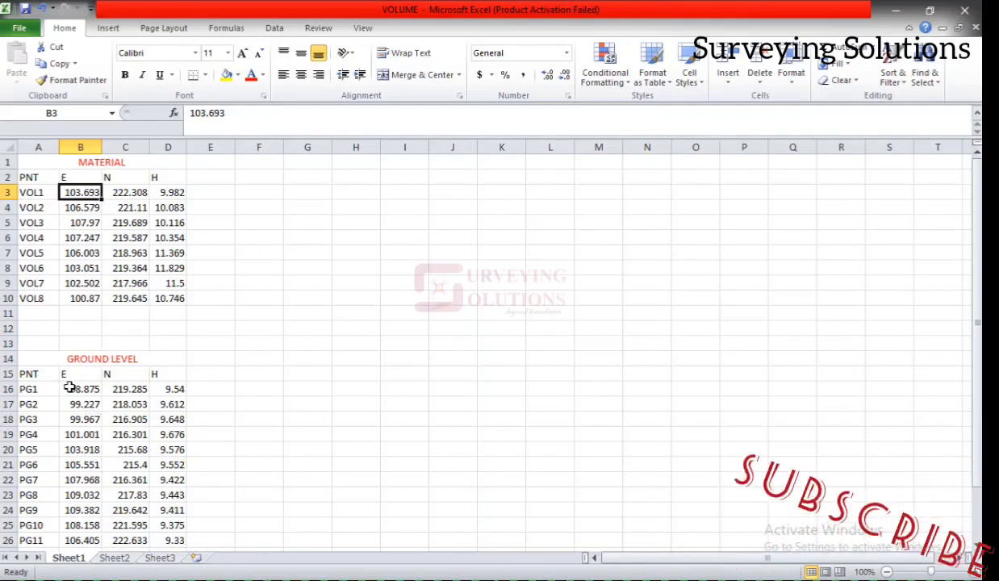
scroll(118, 386, down, 3)
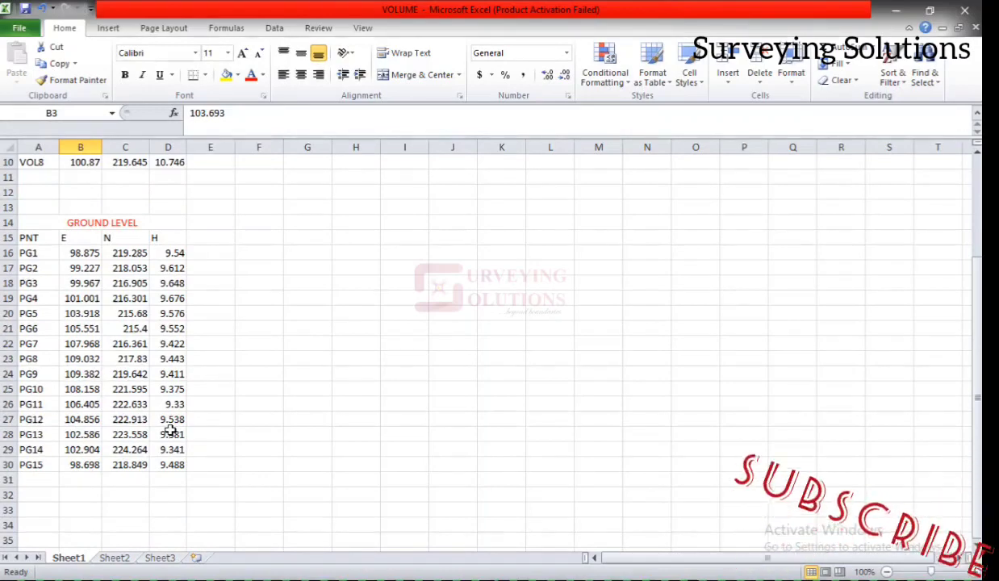
scroll(171, 430, up, 3)
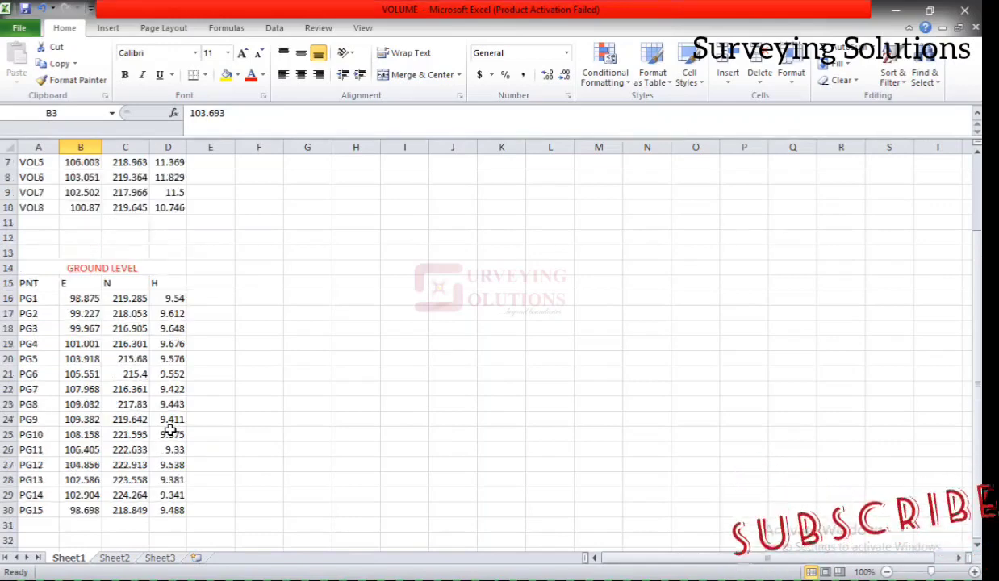
scroll(170, 430, down, 2)
scroll(170, 430, down, 2)
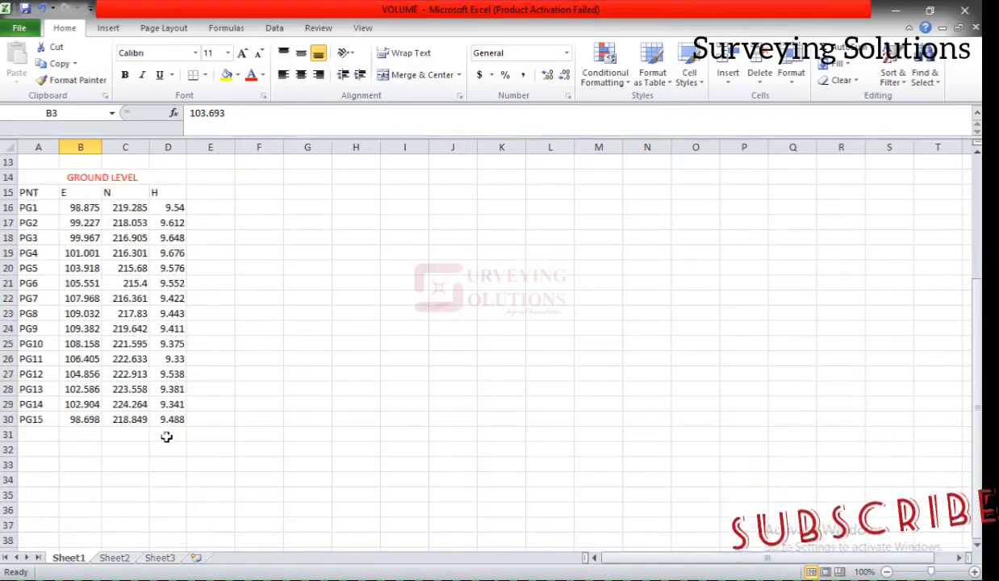
Step: Enter =AVERAGE(D16:D30) in D31 and colour the 9.4889 result red
click(166, 436)
text(=)
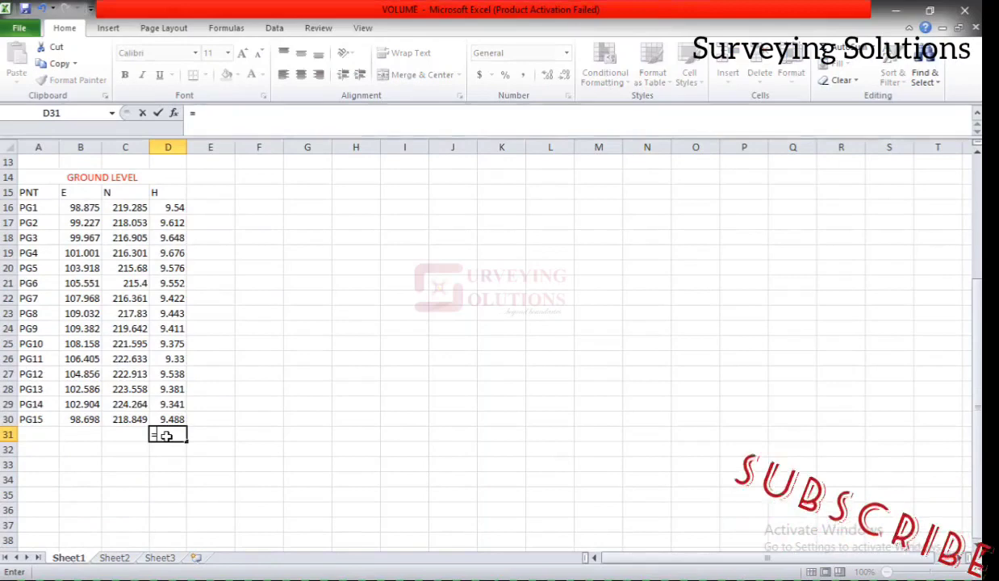
text(aver)
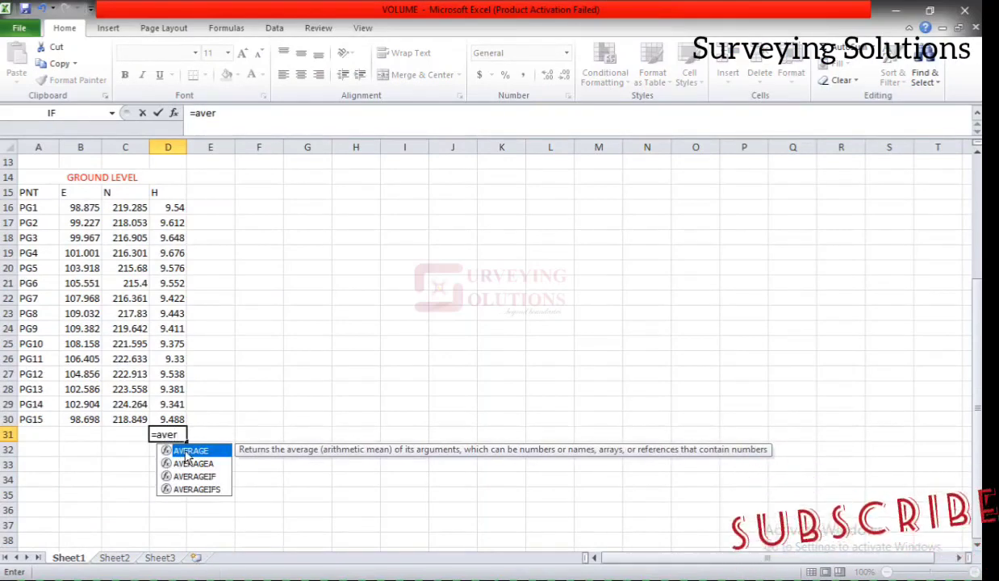
double_click(182, 450)
drag(172, 207, 173, 420)
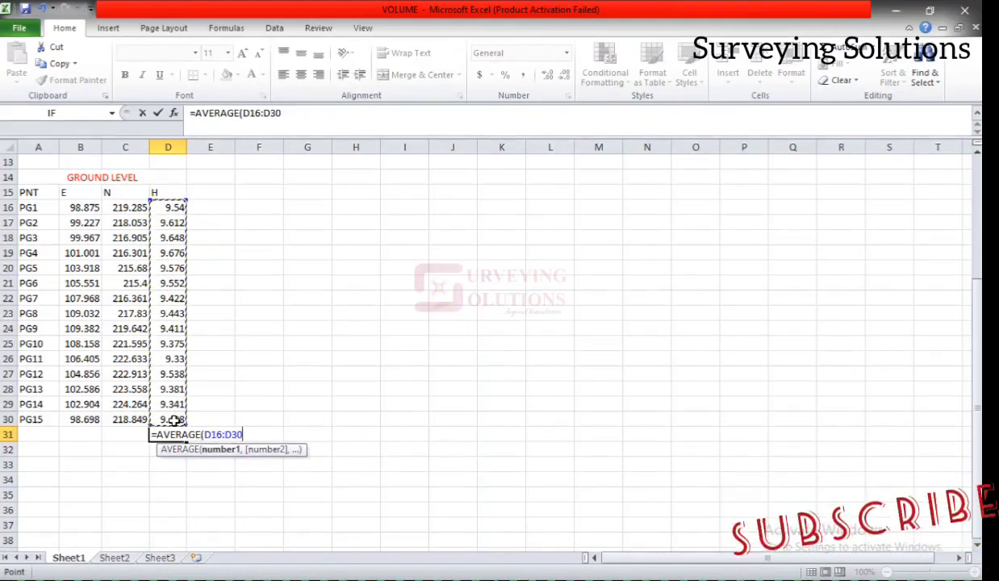
key(Return)
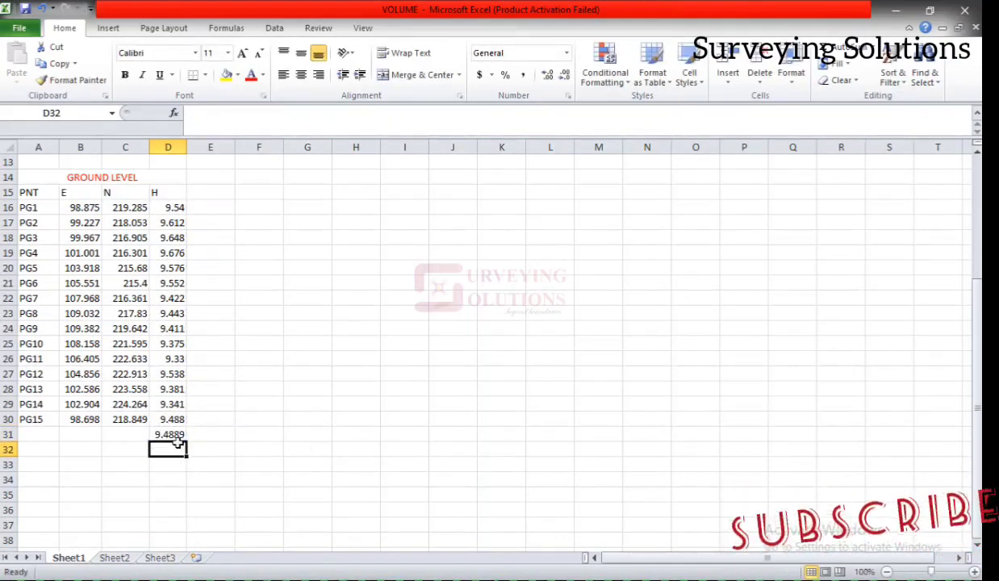
click(162, 435)
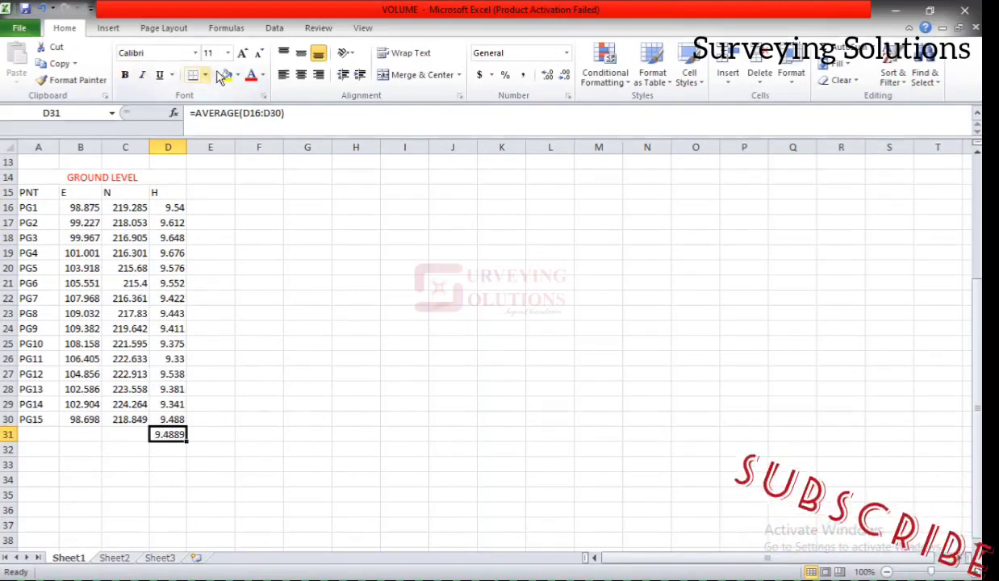
click(252, 81)
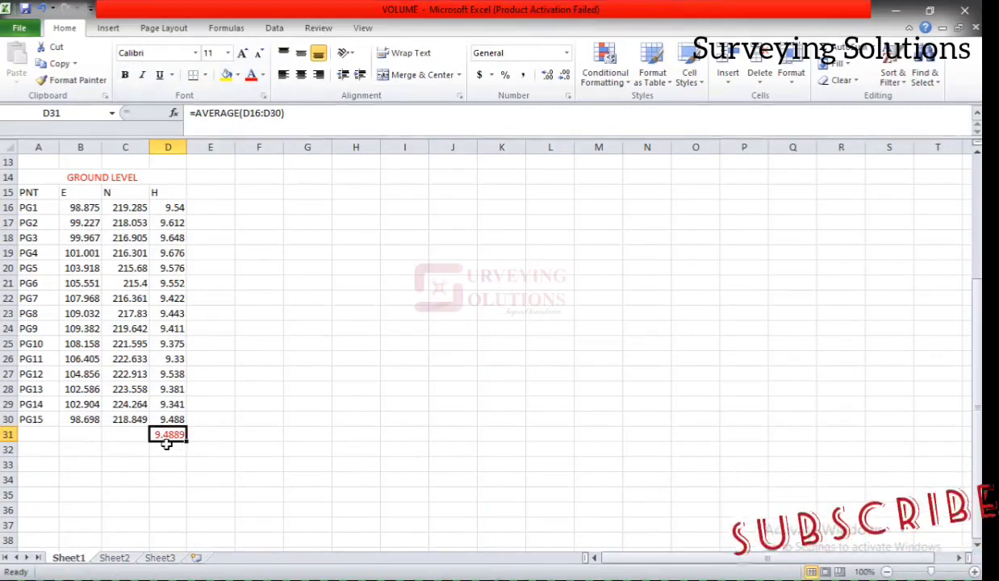
Step: Paste the D31 average as the plain value 9.488867 into cell H24
key(ctrl+c)
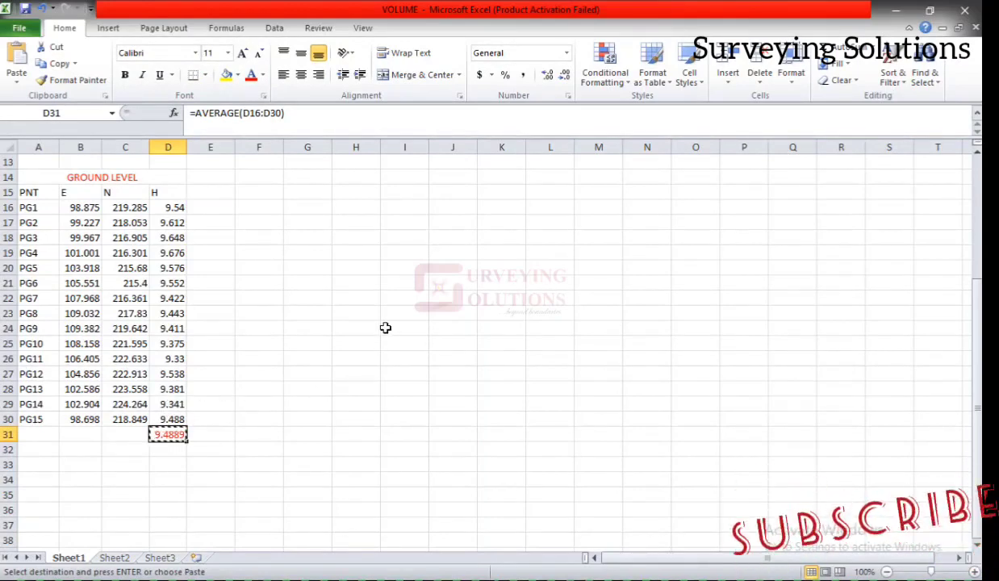
click(361, 330)
right_click(361, 328)
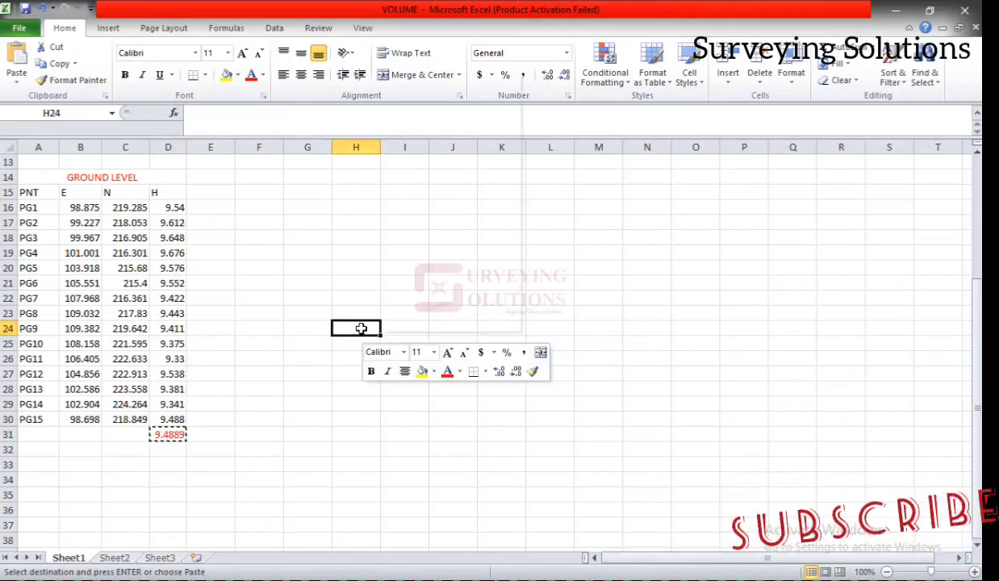
click(418, 125)
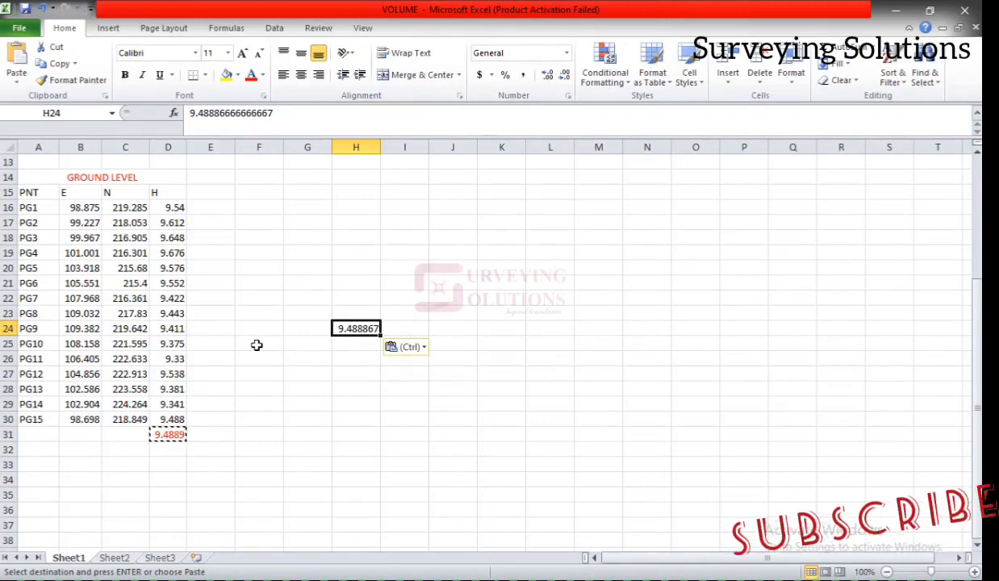
key(Escape)
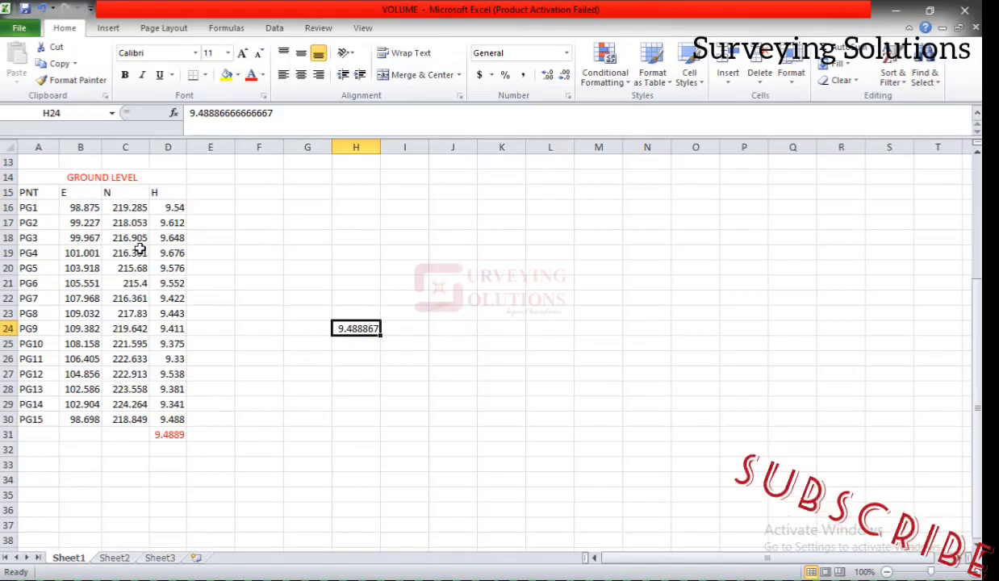
scroll(125, 252, up, 4)
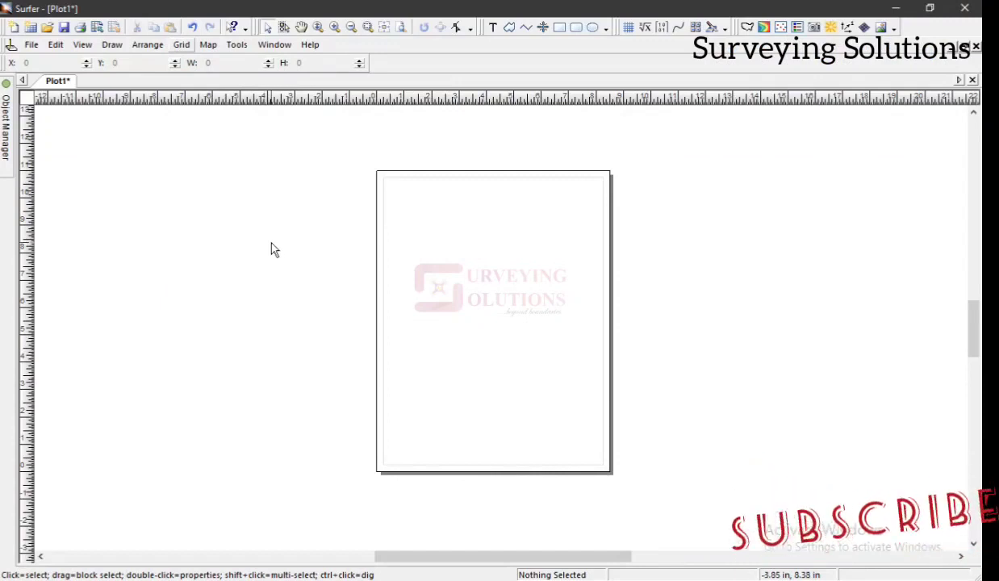
Step: Open the SH 1 workbook from the Engineering folder via Grid > Data
click(183, 45)
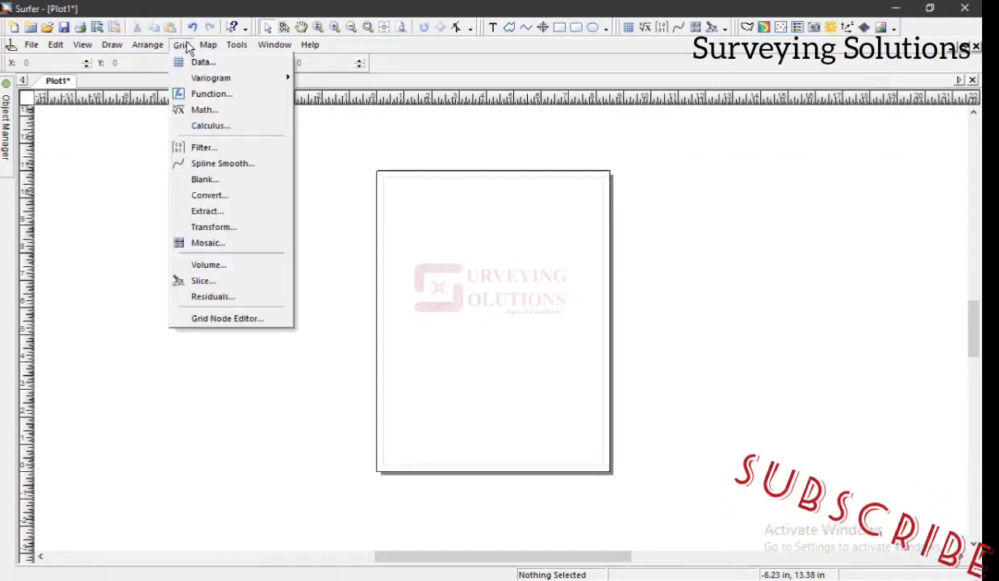
click(197, 63)
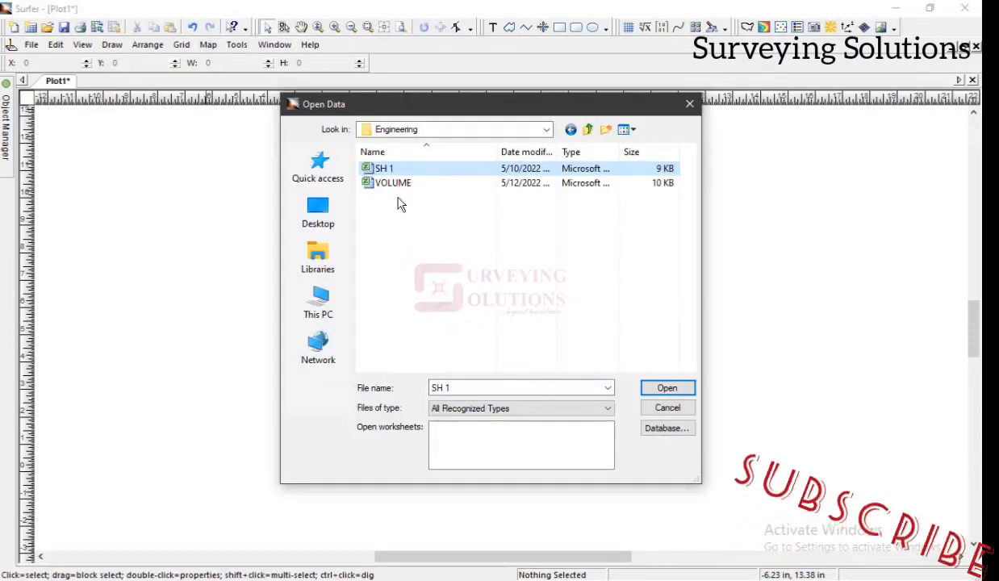
click(374, 169)
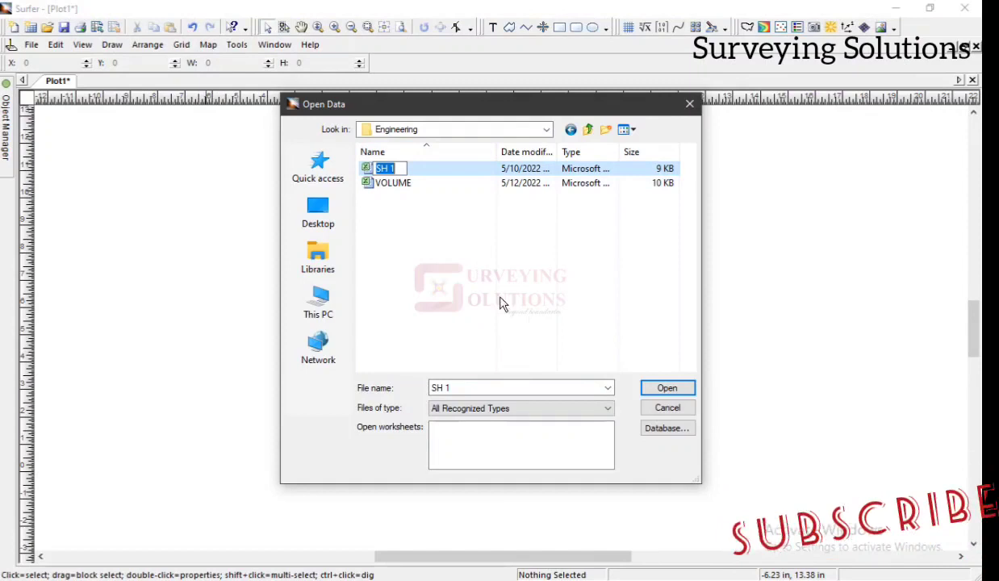
click(646, 388)
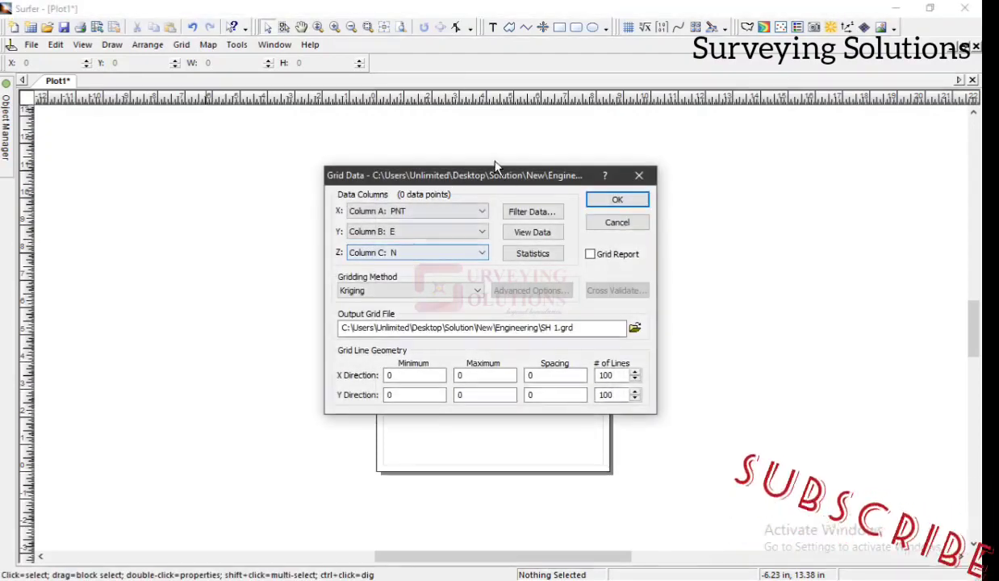
Step: Assign columns E, N and H as X, Y and Z, and preview the data points
drag(494, 173, 443, 118)
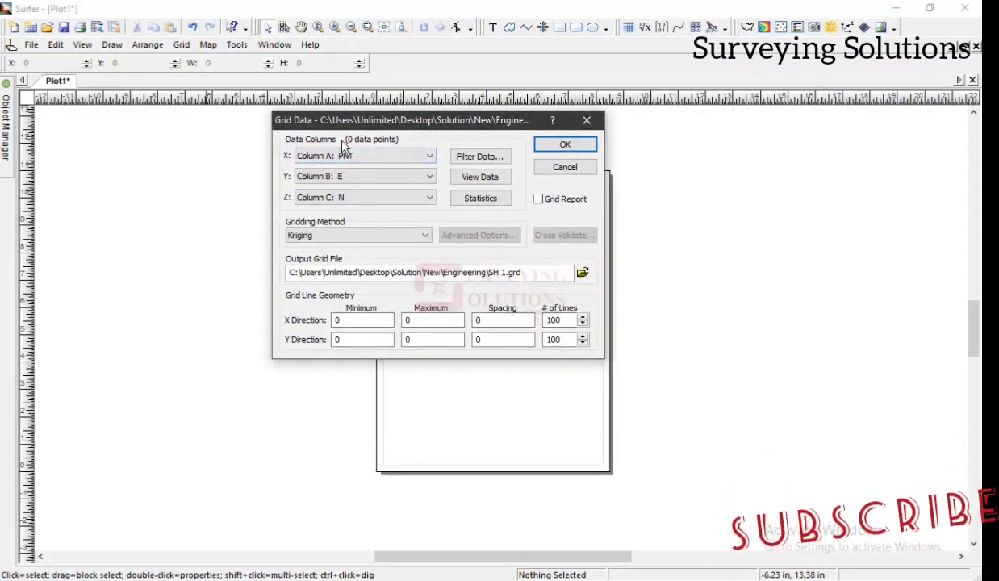
click(406, 162)
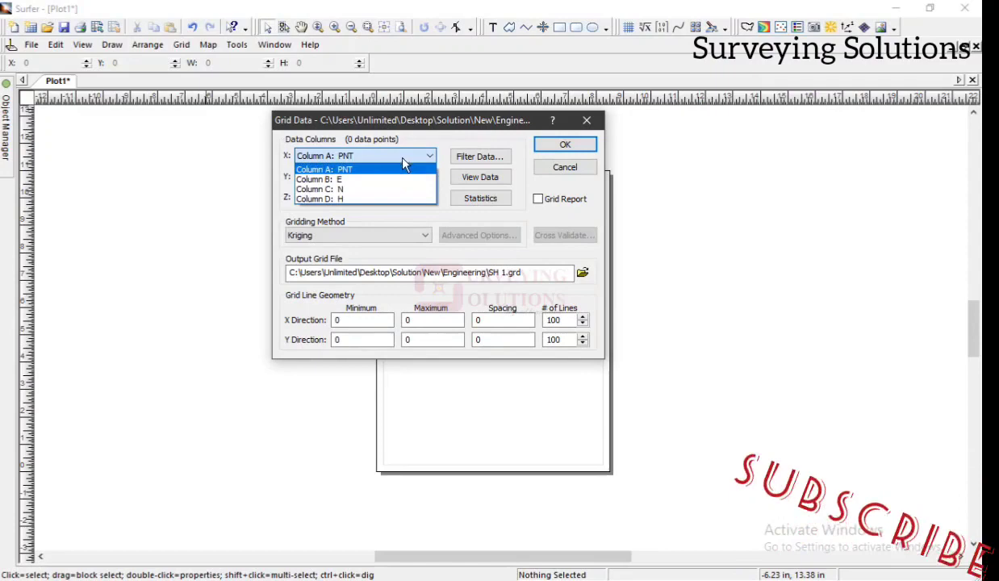
click(363, 178)
click(389, 182)
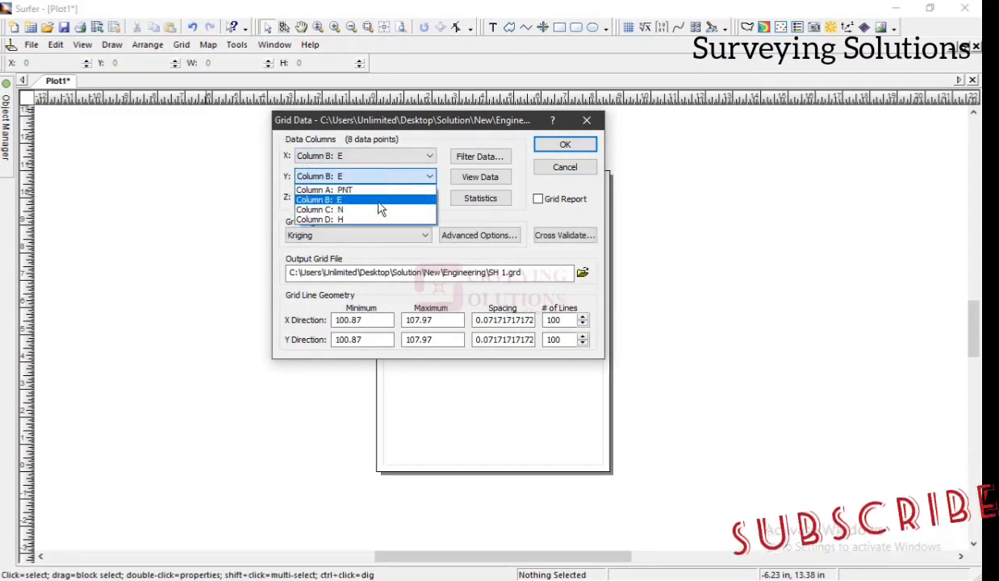
click(380, 210)
click(405, 199)
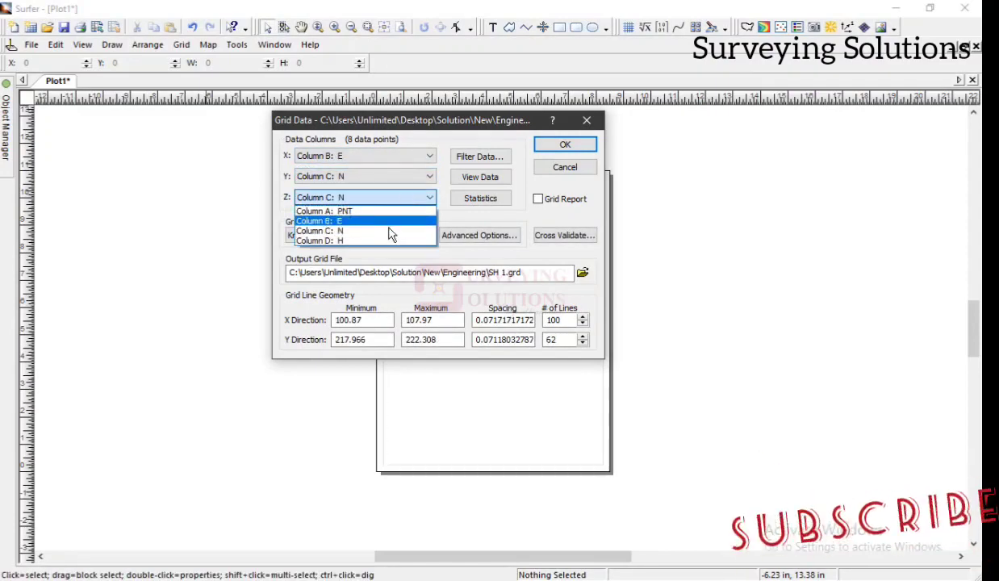
click(379, 240)
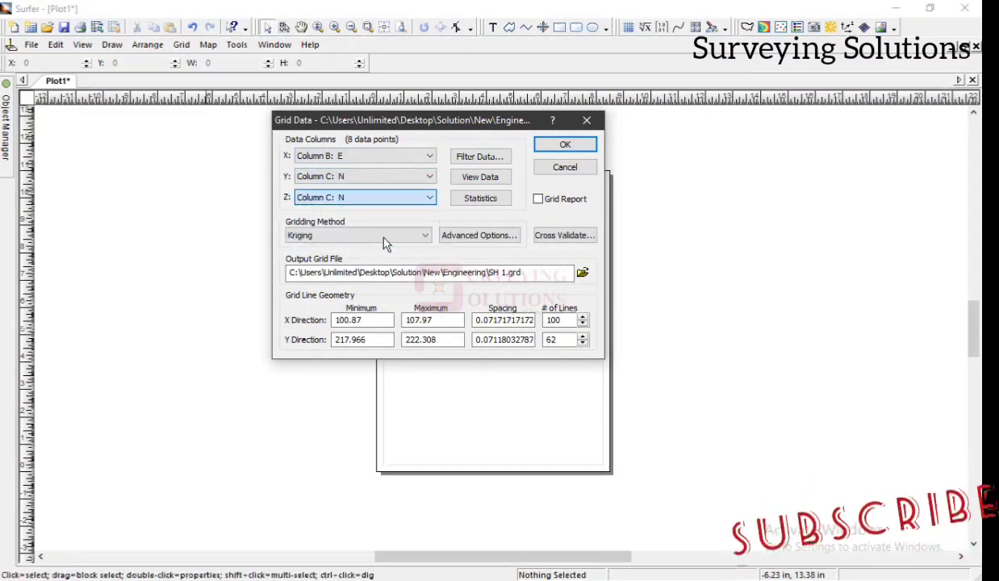
click(479, 177)
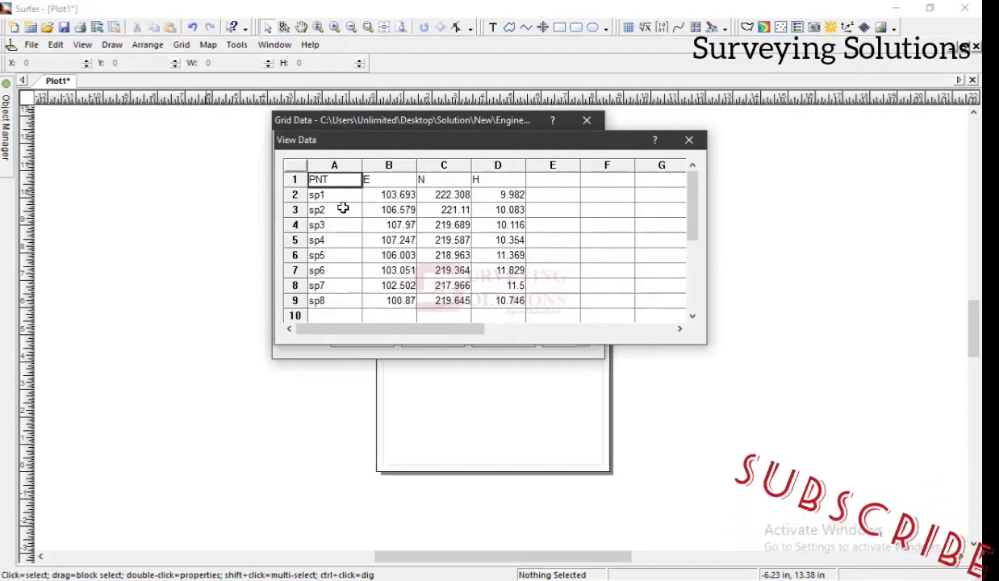
click(689, 142)
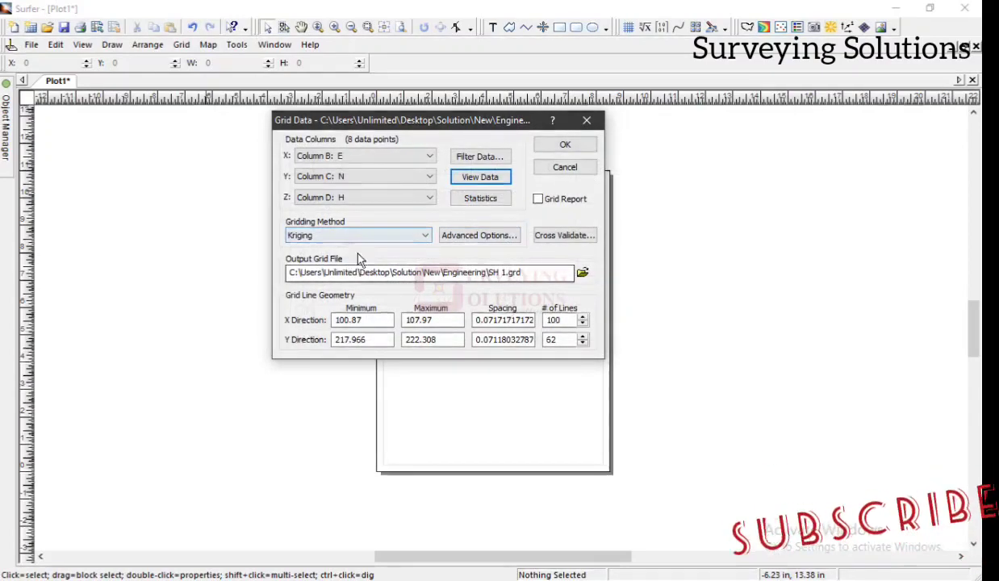
Step: Keep Kriging as the gridding method and generate SH 1.grd
click(386, 235)
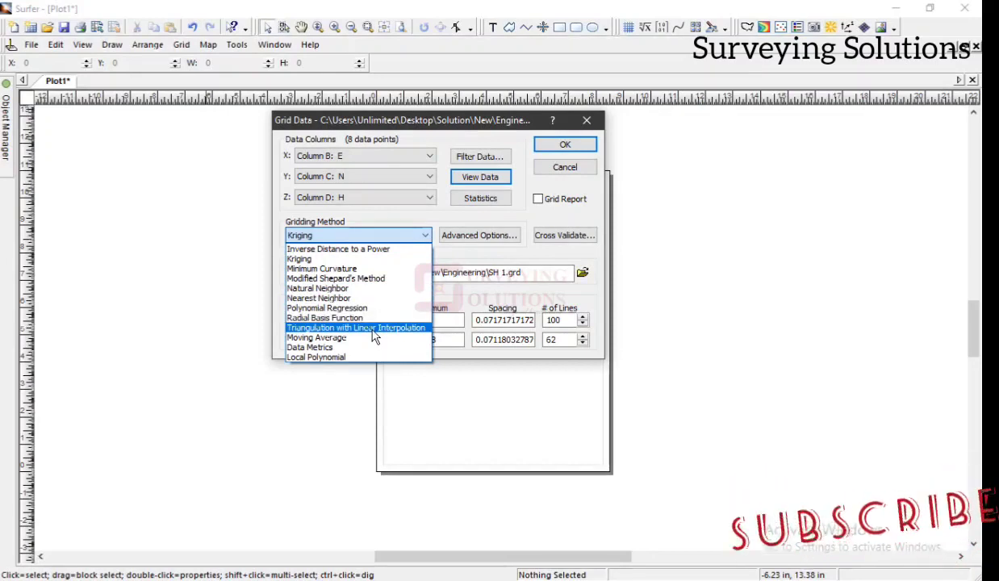
click(348, 260)
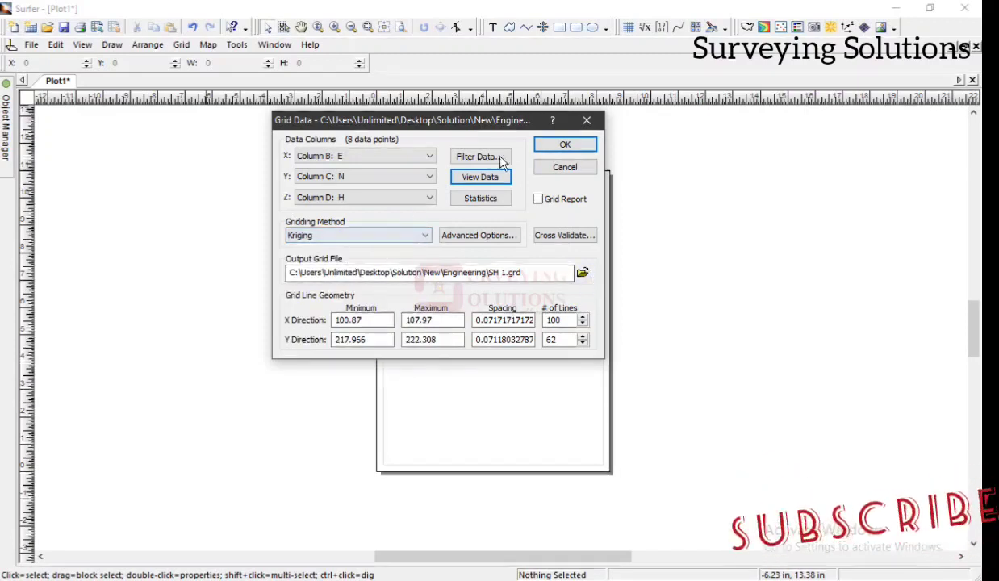
click(560, 149)
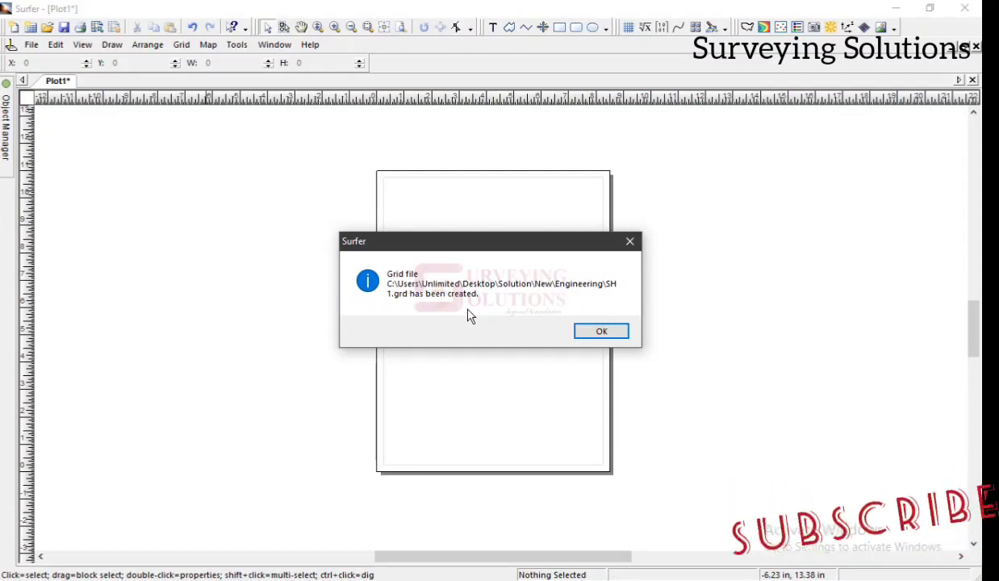
key(Return)
click(181, 47)
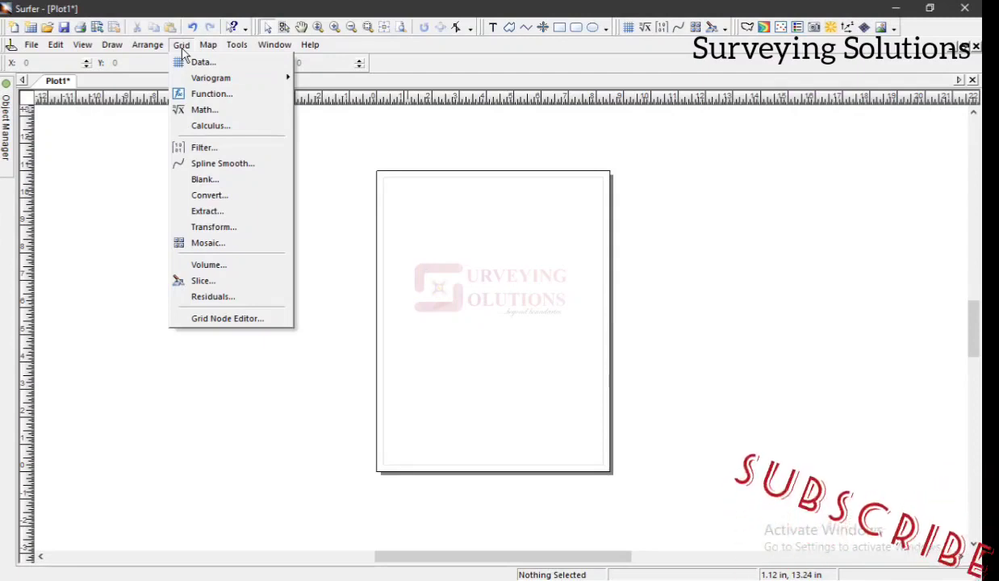
Step: Start Grid > Volume with SH 1.grd as the upper surface
click(208, 265)
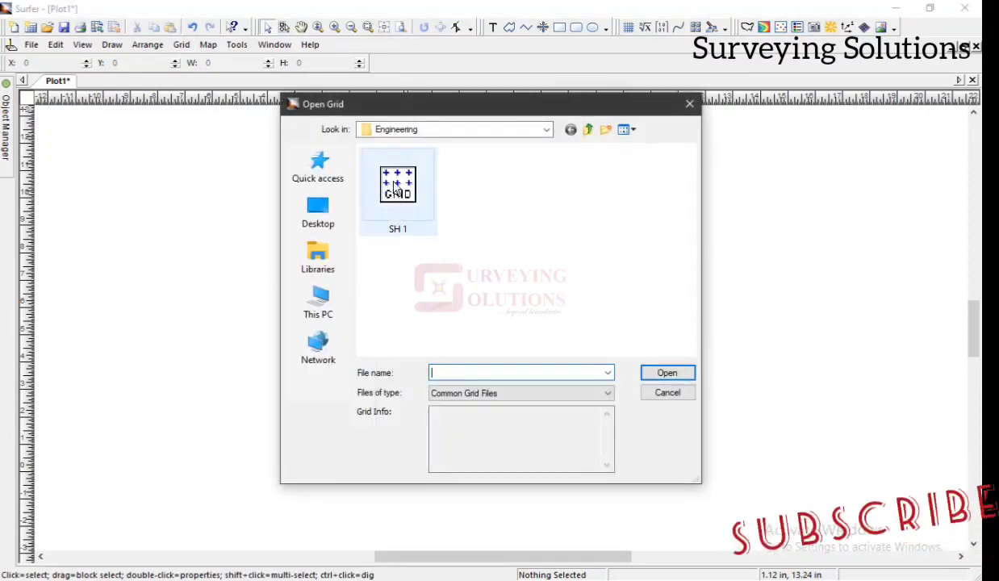
click(393, 187)
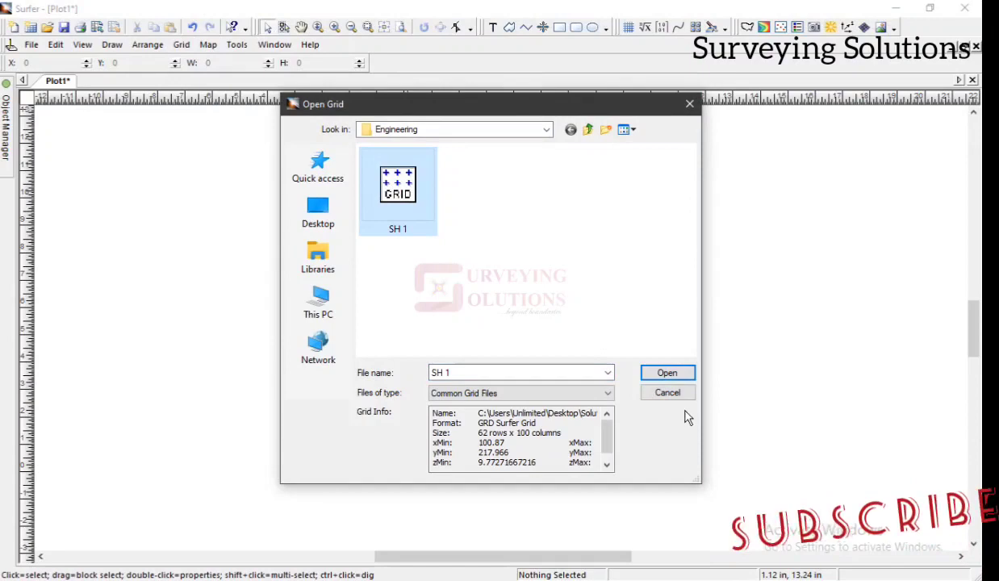
click(667, 374)
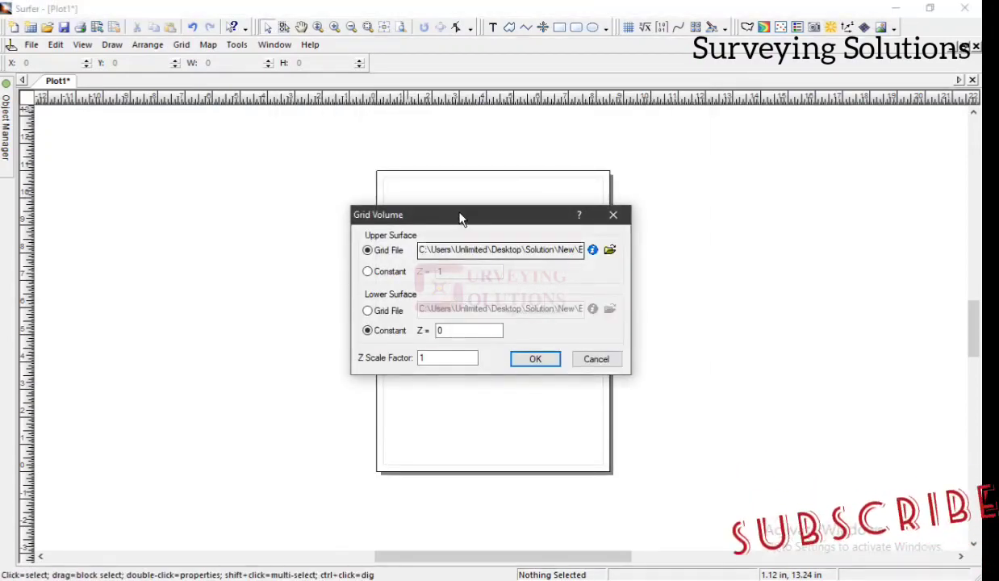
drag(461, 215, 378, 141)
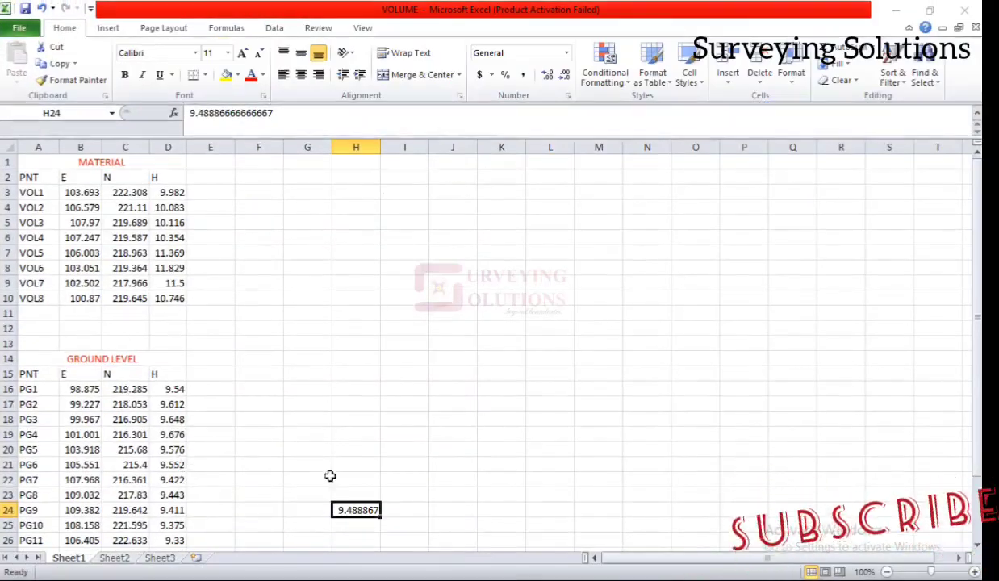
Step: Copy the average ground level from Excel cell D31
scroll(192, 388, down, 4)
click(160, 432)
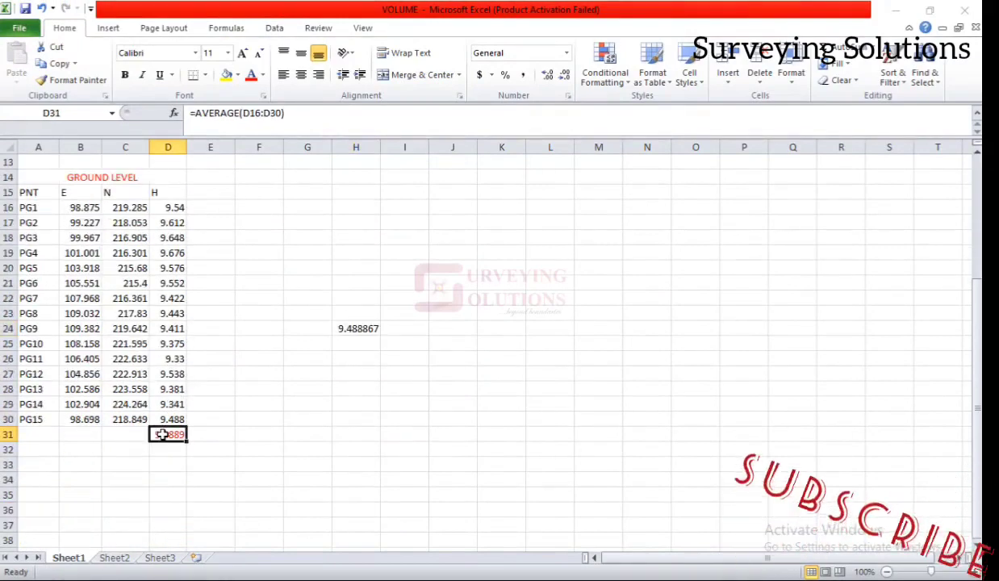
key(ctrl+c)
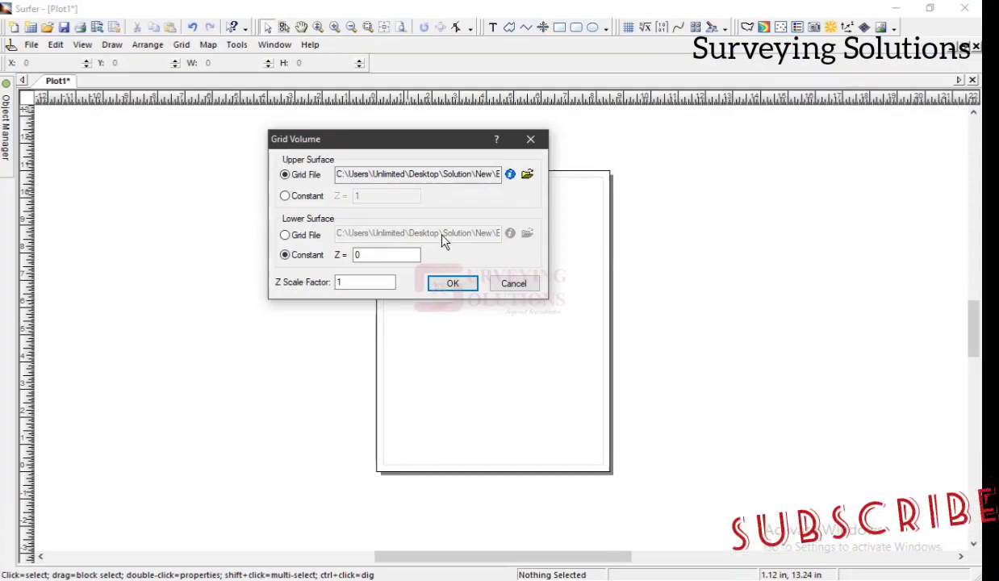
Step: Paste 9.488866667 into the Lower Surface Constant Z field
drag(357, 255, 340, 254)
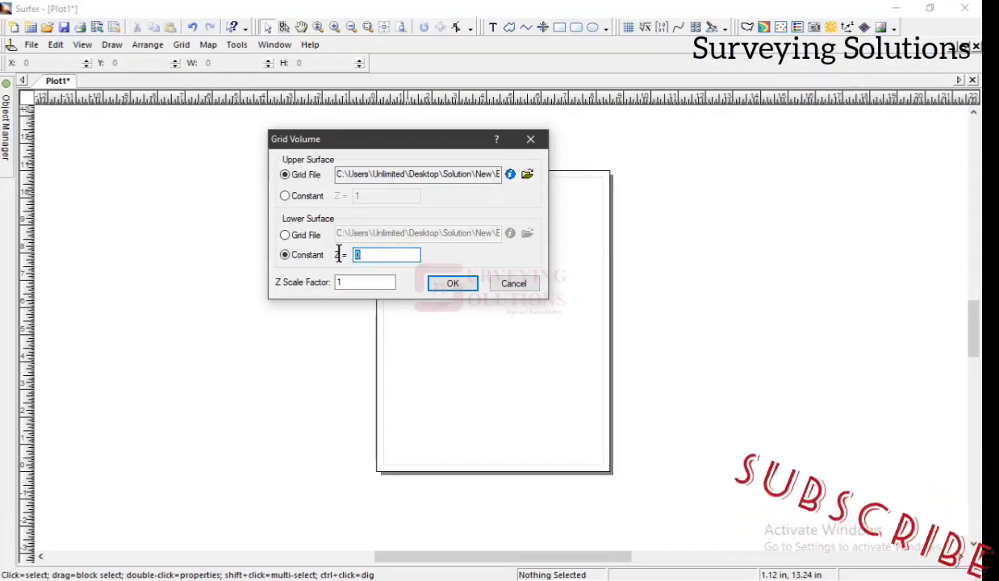
key(ctrl+v)
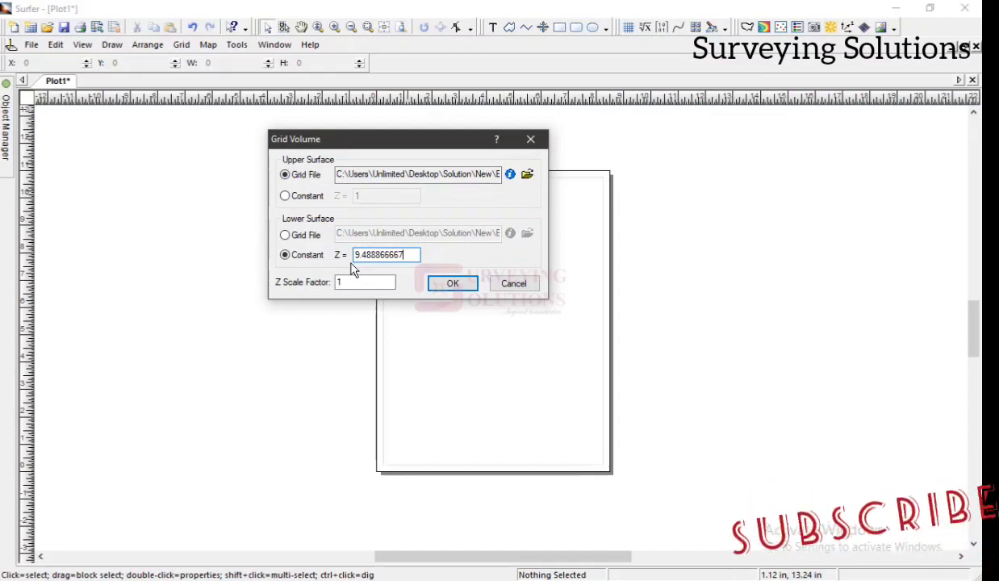
Step: Run the volume calculation and maximise Report2, showing a total volume of about 40.706
click(446, 285)
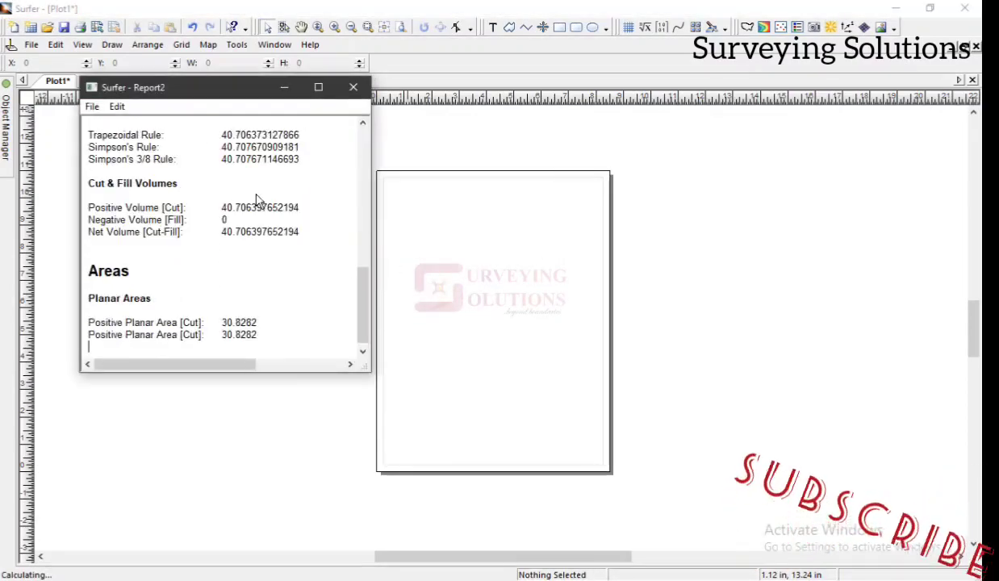
click(318, 87)
scroll(214, 339, down, 6)
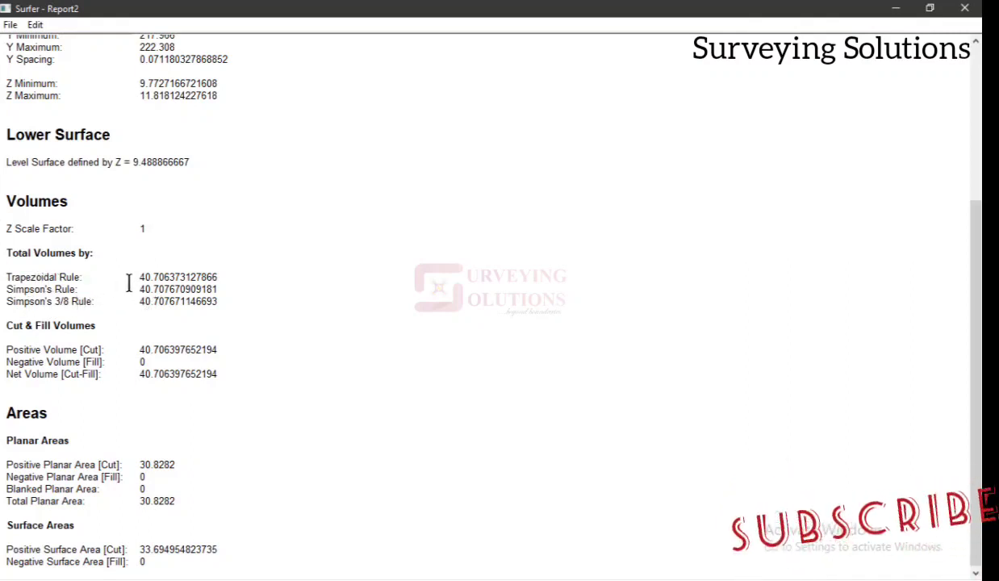
Step: Highlight the Trapezoidal, Simpson's and Simpson's 3/8 total volume values in Report2
drag(139, 278, 227, 304)
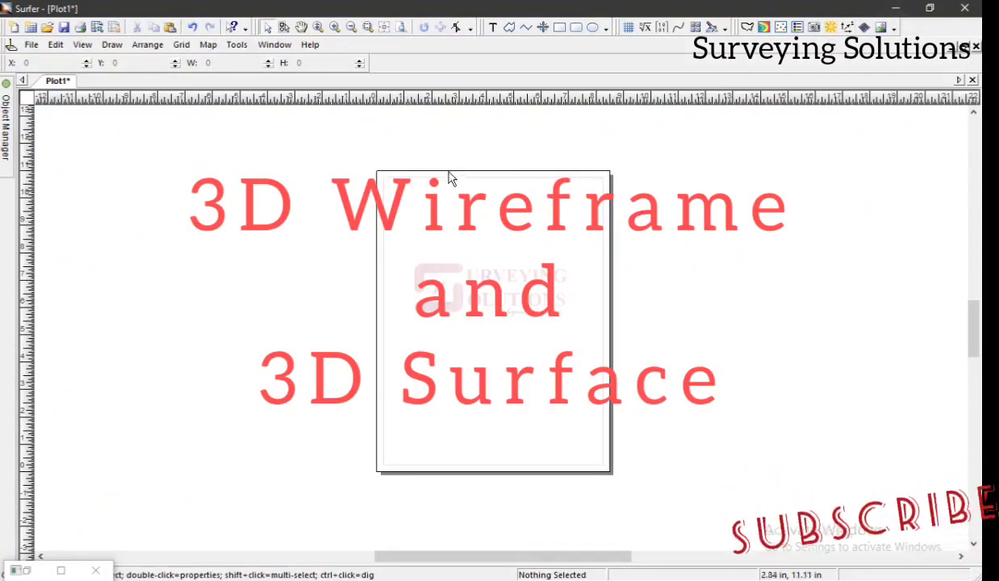
Step: Add a new 3D Surface map built from the SH 1 grid file
click(208, 44)
mouse_move(242, 62)
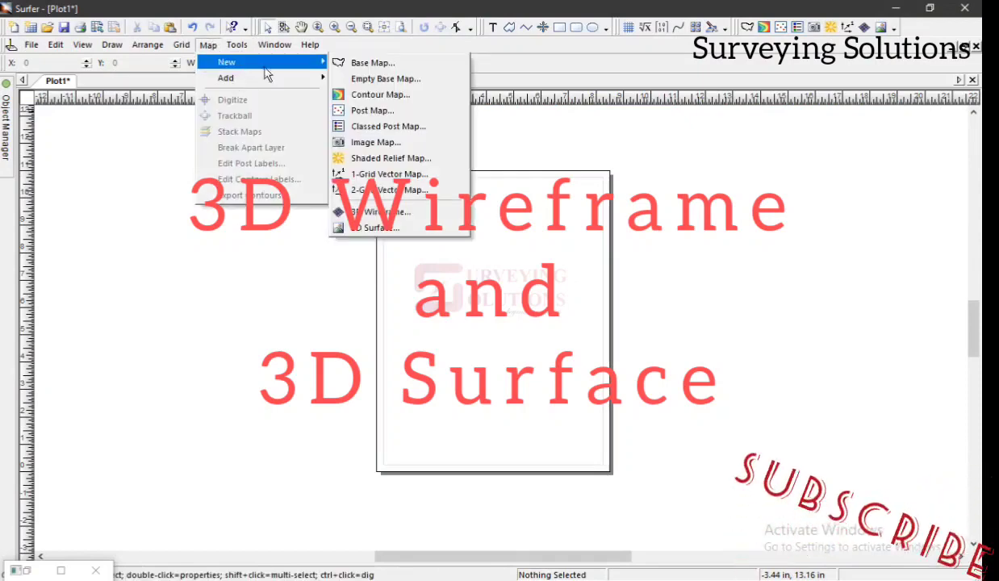
click(390, 229)
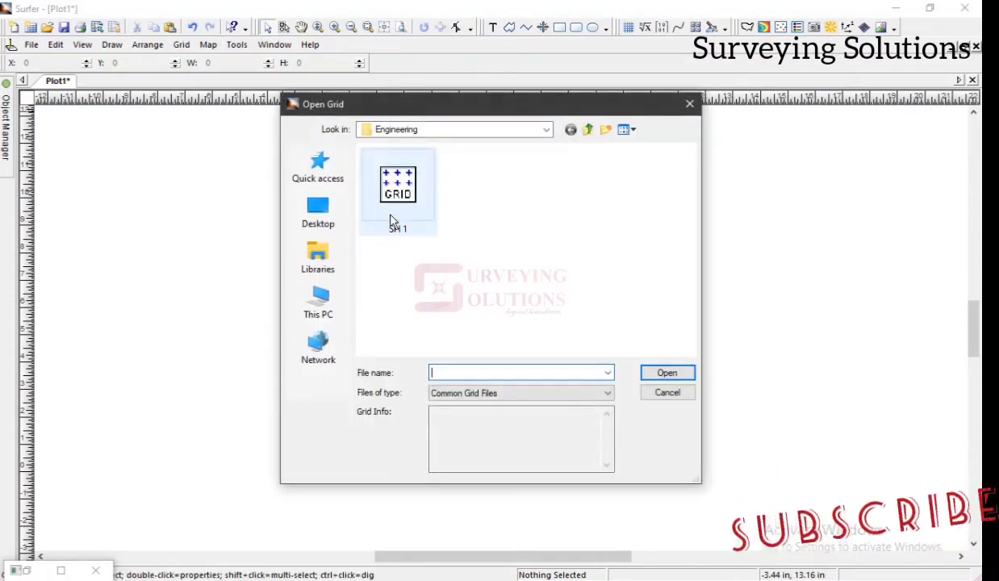
click(398, 200)
click(662, 376)
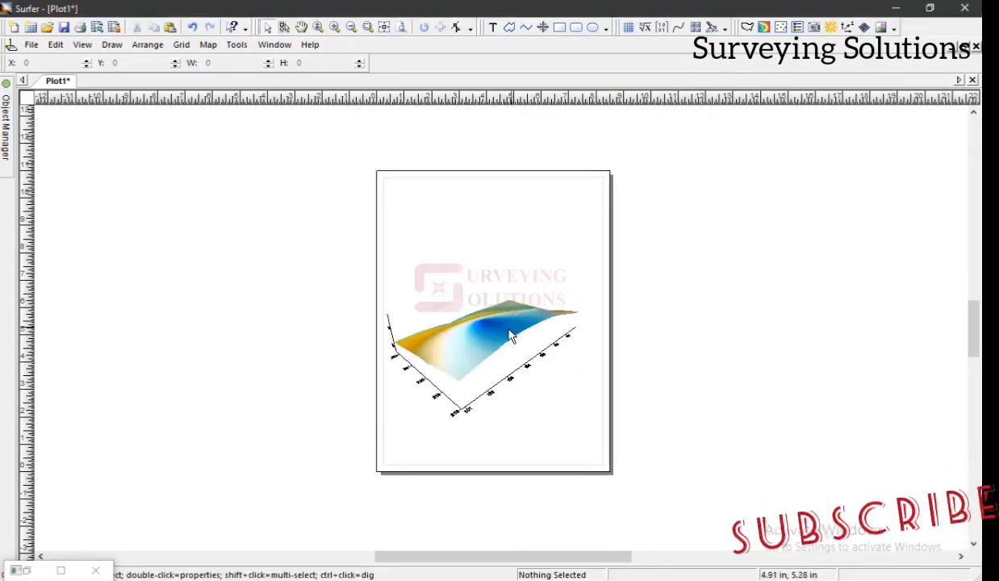
Step: Move the surface map up-left and rotate it to about 131° rotation and 7° tilt
click(495, 348)
drag(493, 347, 466, 260)
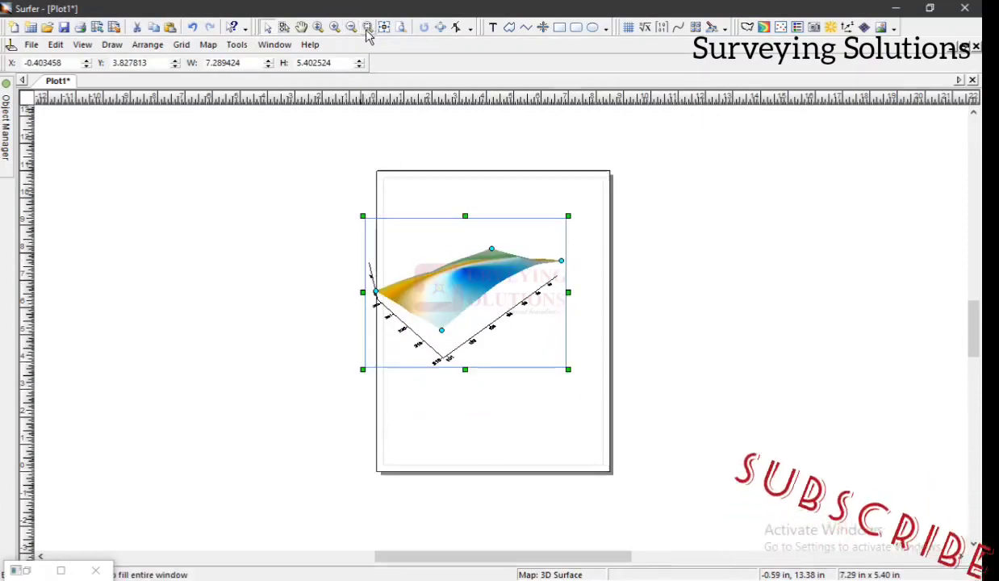
click(440, 28)
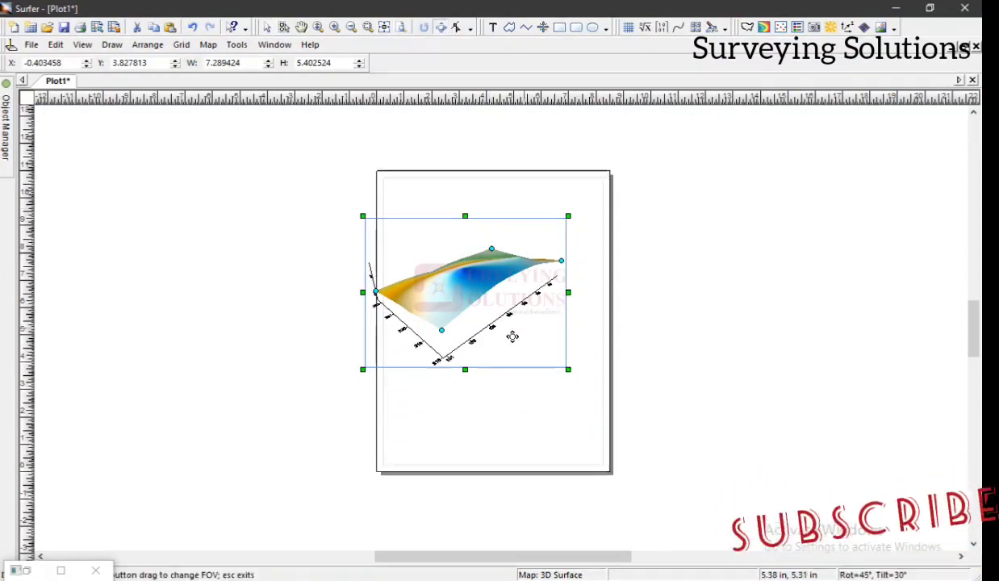
drag(512, 339, 410, 291)
mouse_move(489, 290)
mouse_down()
mouse_move(453, 278)
mouse_move(493, 274)
mouse_move(407, 268)
mouse_move(523, 275)
mouse_move(520, 290)
mouse_move(504, 278)
mouse_move(513, 268)
mouse_move(527, 287)
mouse_move(386, 258)
mouse_move(389, 274)
mouse_move(441, 282)
mouse_move(541, 276)
mouse_move(472, 284)
mouse_up()
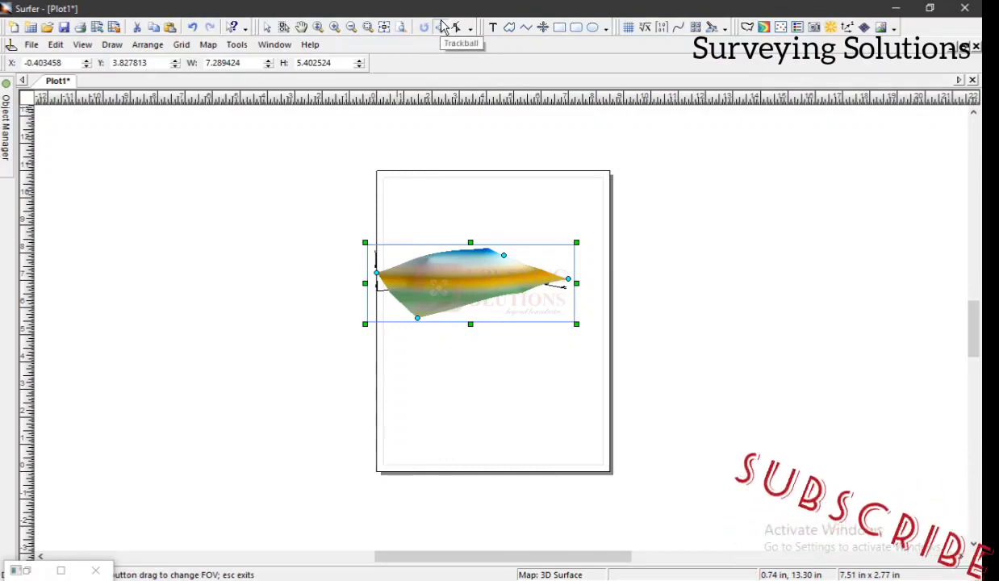
click(443, 28)
drag(442, 302, 535, 356)
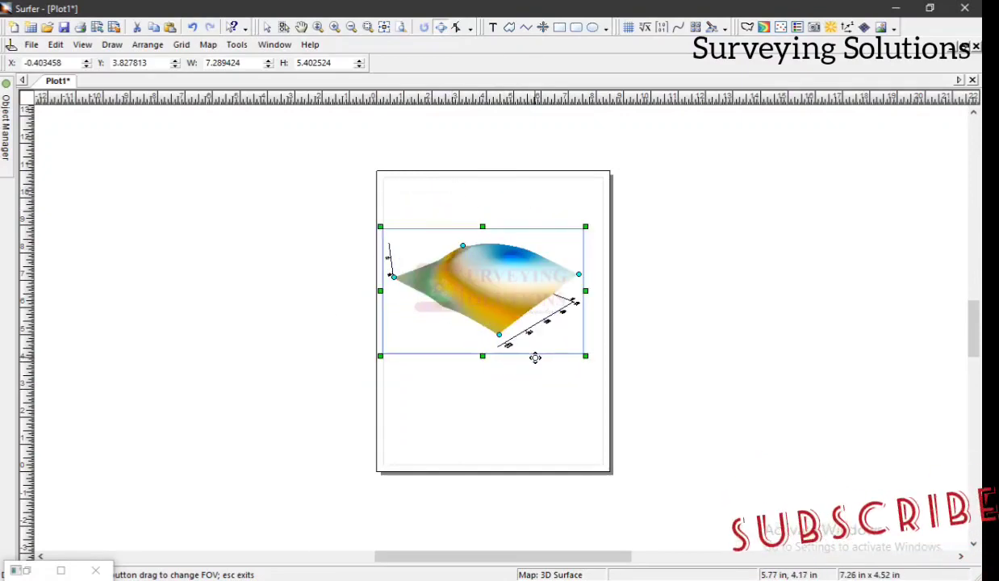
drag(482, 289, 517, 367)
drag(493, 279, 541, 327)
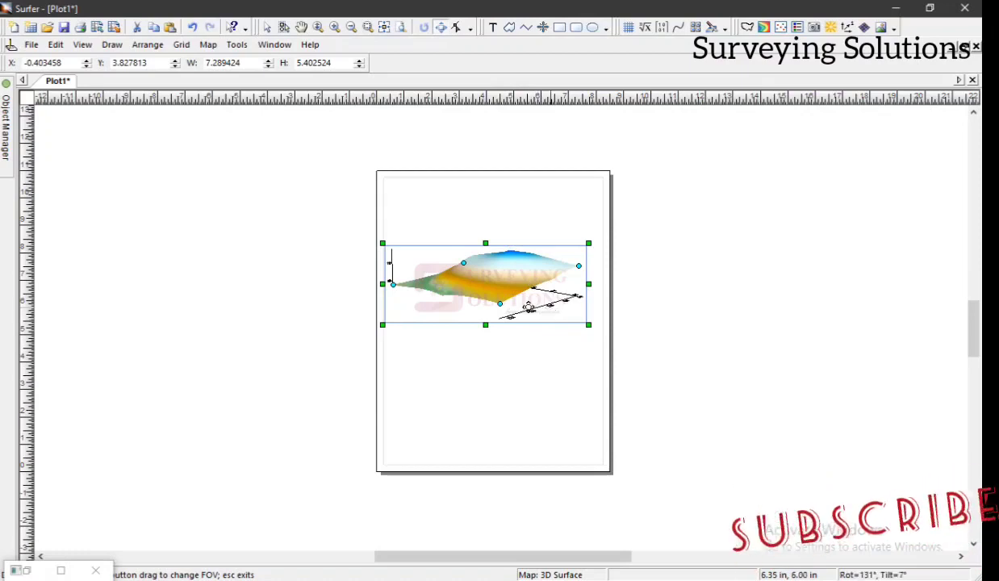
drag(511, 296, 493, 300)
key(Escape)
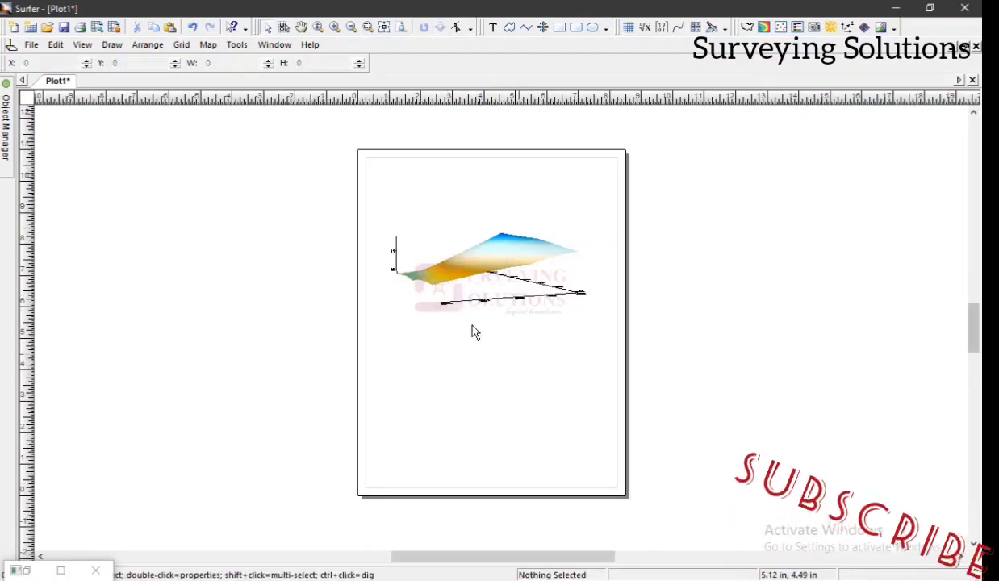
Step: Create a new 3D wireframe map from the SH 1 grid file
click(183, 46)
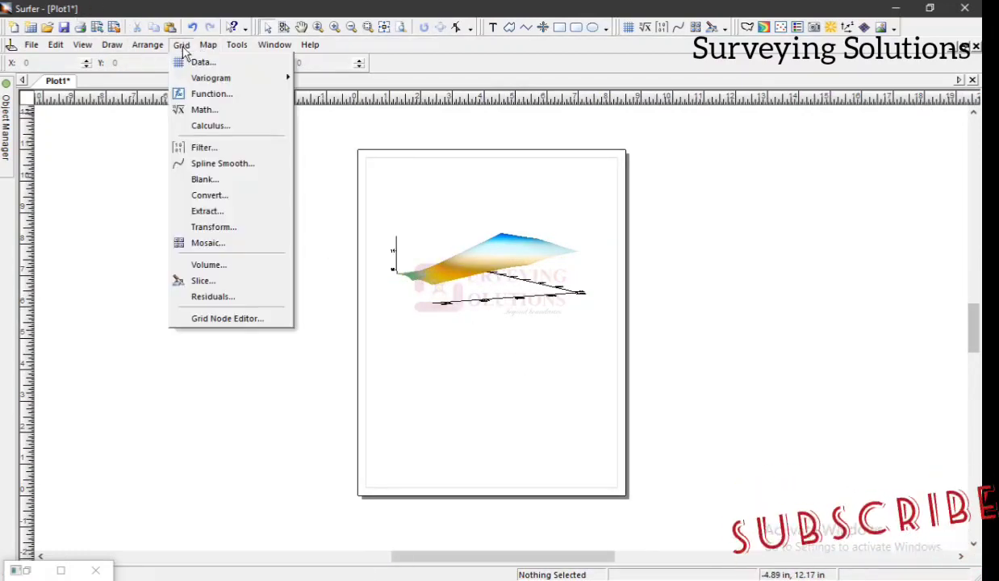
mouse_move(206, 48)
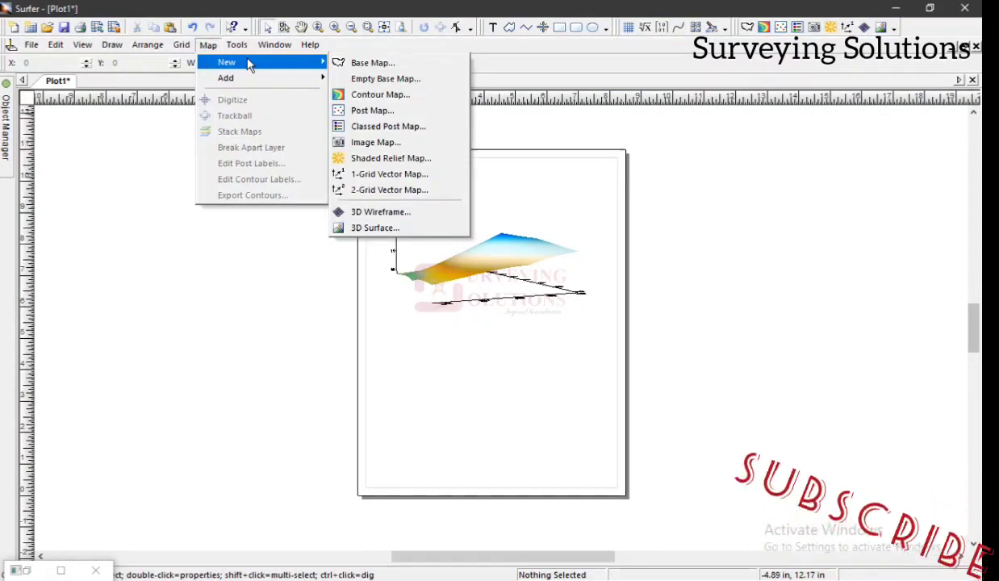
click(412, 212)
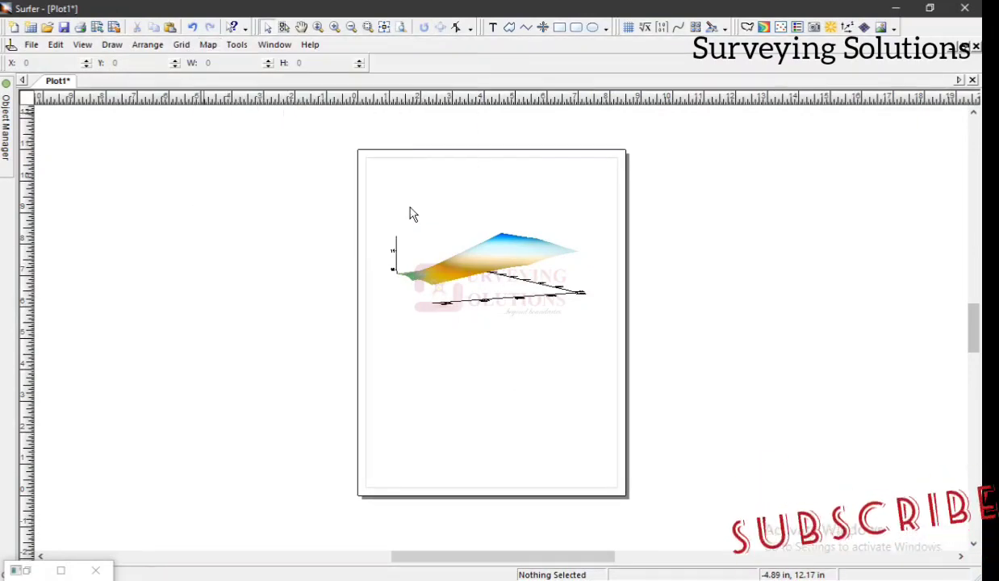
click(408, 202)
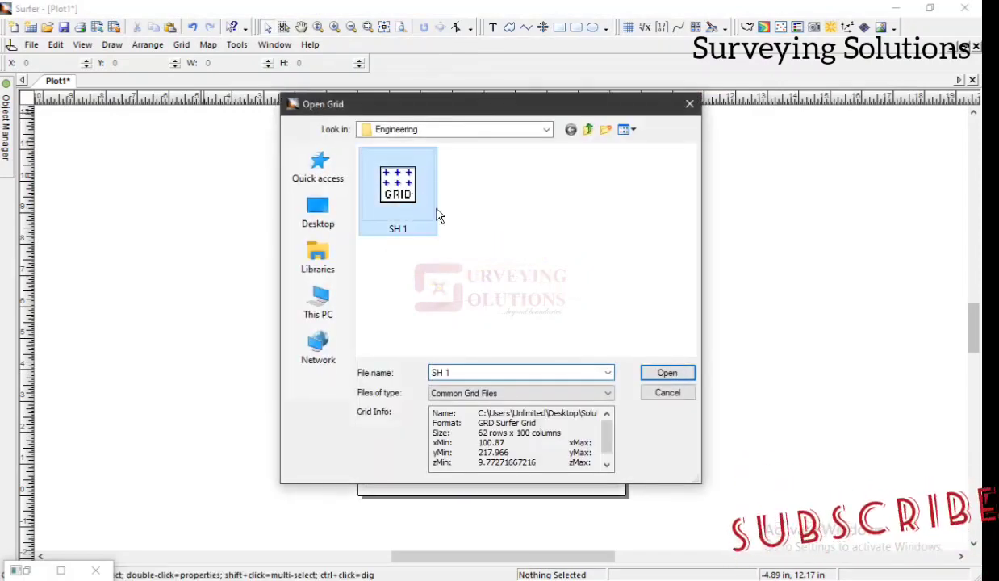
click(653, 373)
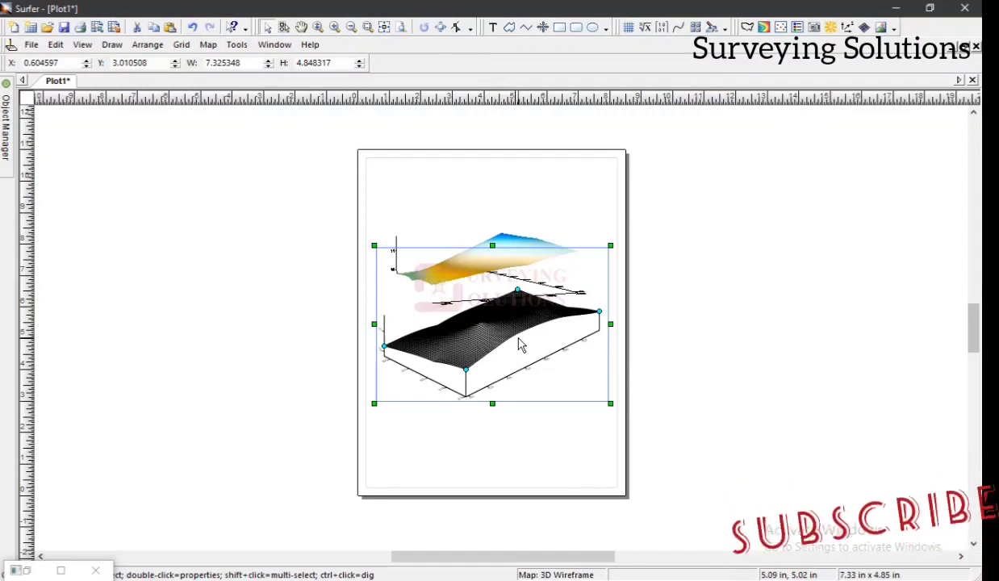
Step: Place the colour surface map near the page top with the wireframe map below it
drag(521, 345, 502, 380)
click(493, 267)
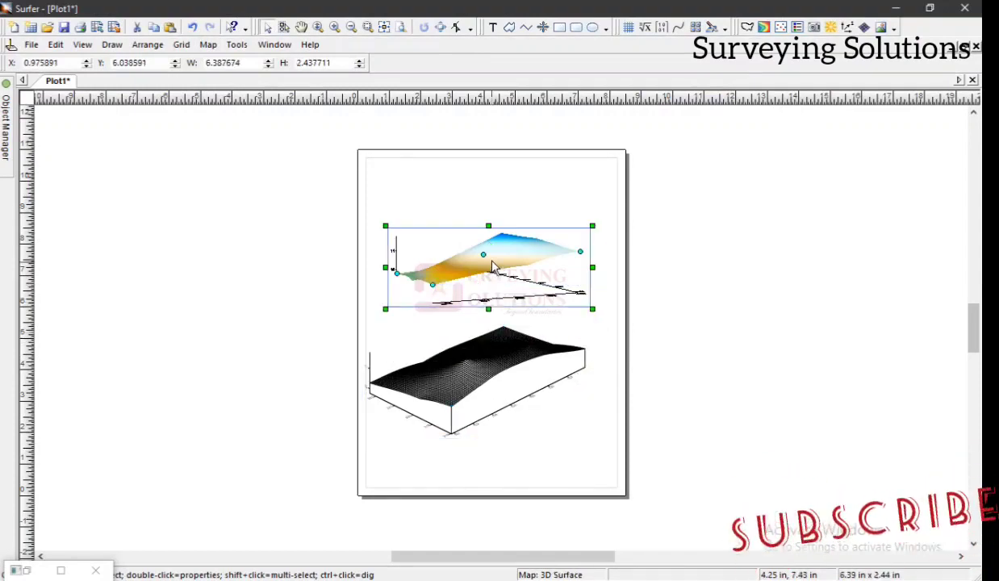
drag(494, 267, 493, 217)
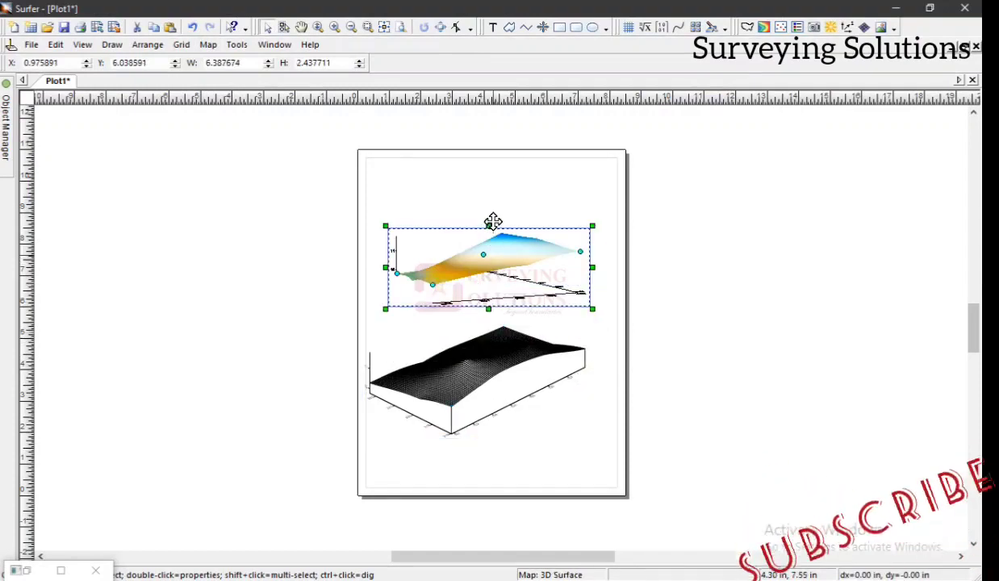
click(490, 378)
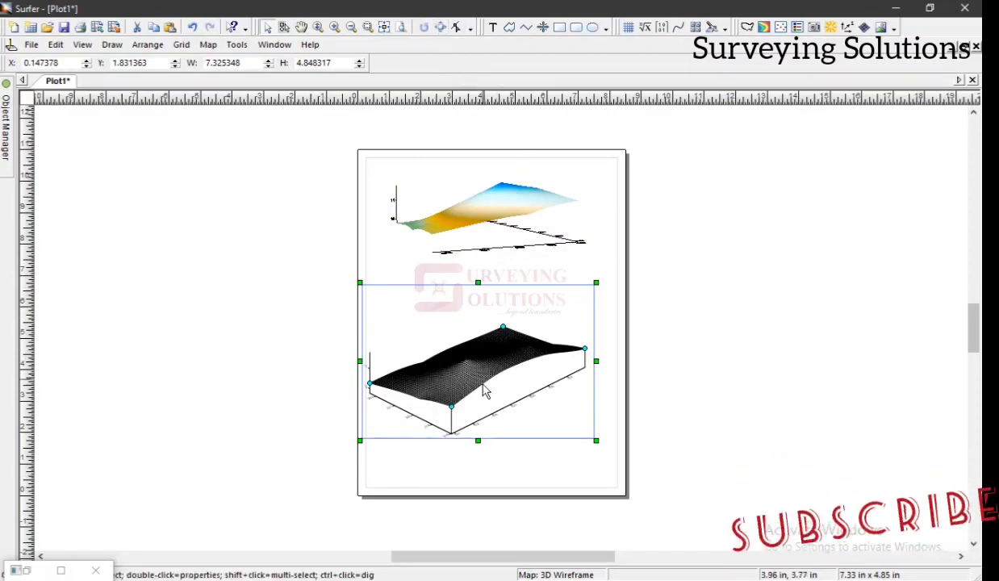
mouse_move(494, 385)
mouse_down()
mouse_move(464, 361)
mouse_move(505, 358)
mouse_move(518, 371)
mouse_move(502, 378)
mouse_up()
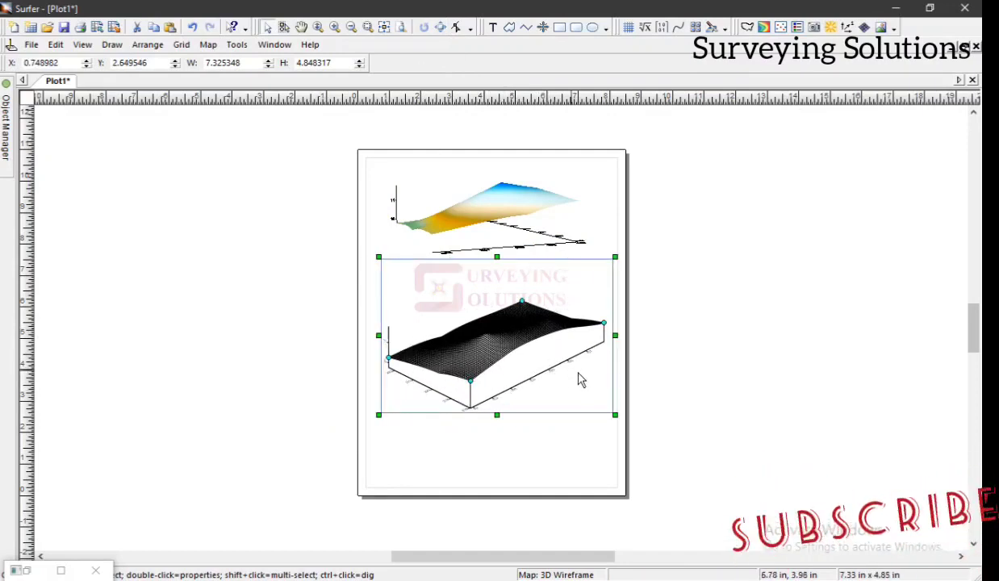
Step: Rotate the wireframe with the 3D Trackball to about 291° rotation and 52° tilt
click(441, 28)
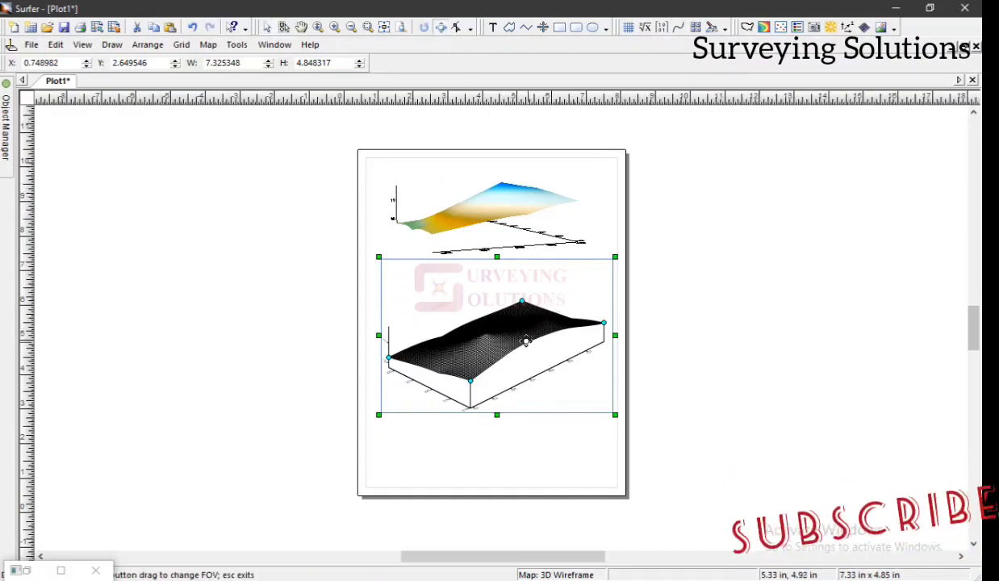
scroll(525, 342, up, 1)
scroll(511, 353, down, 1)
drag(511, 353, 492, 197)
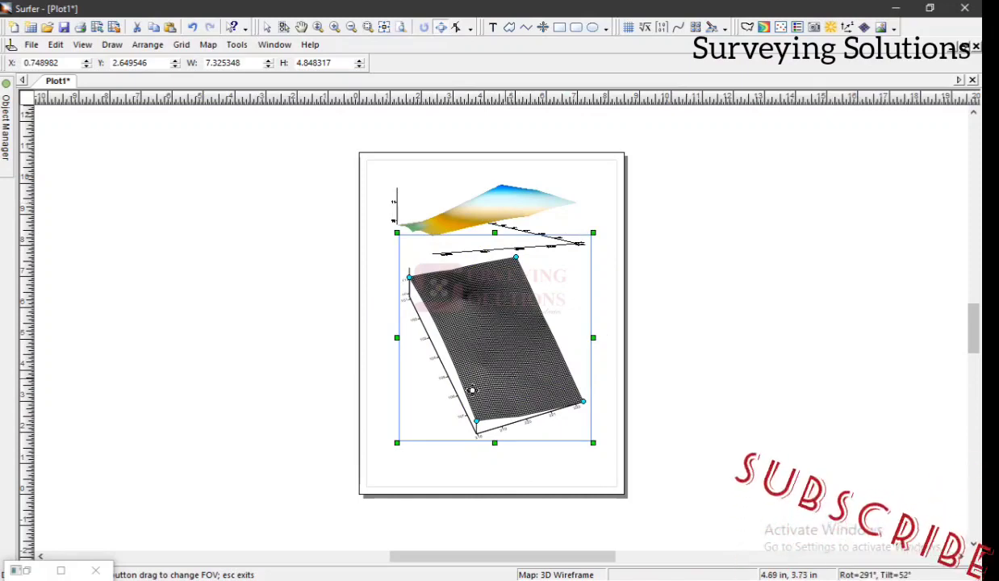
Step: Rotate the wireframe to look down on the mound, then turn it to show its raised middle
drag(472, 390, 507, 340)
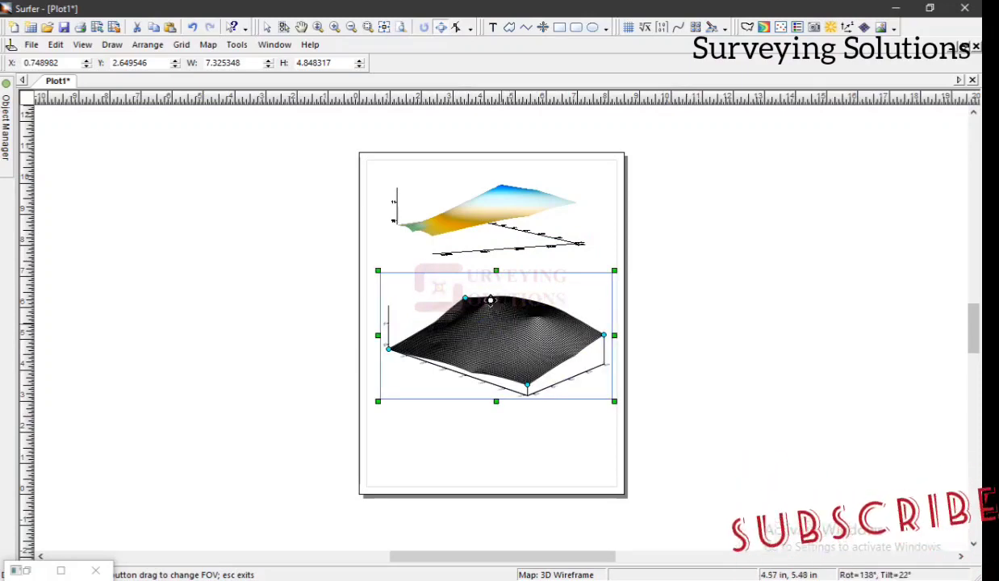
drag(491, 300, 435, 331)
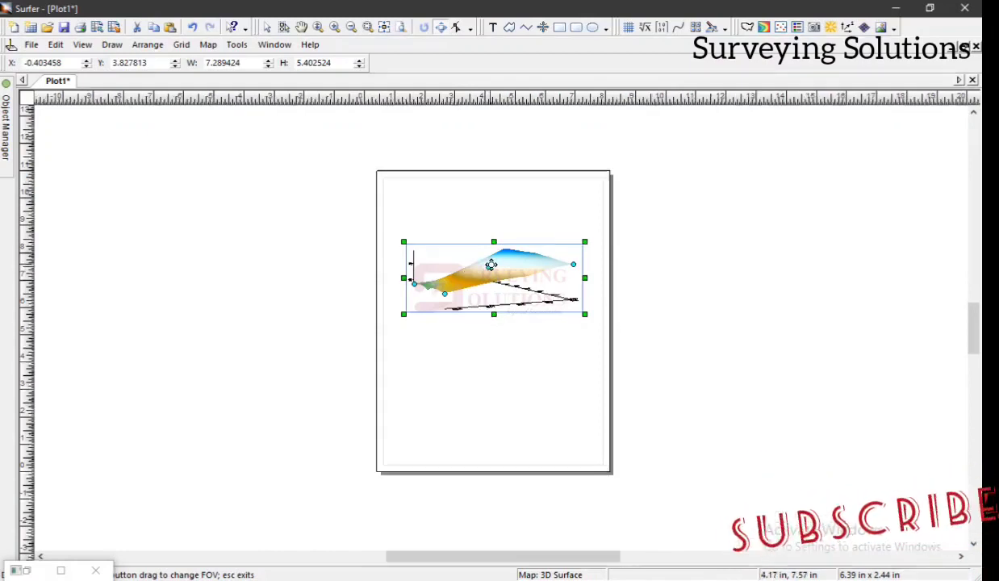
scroll(489, 264, up, 2)
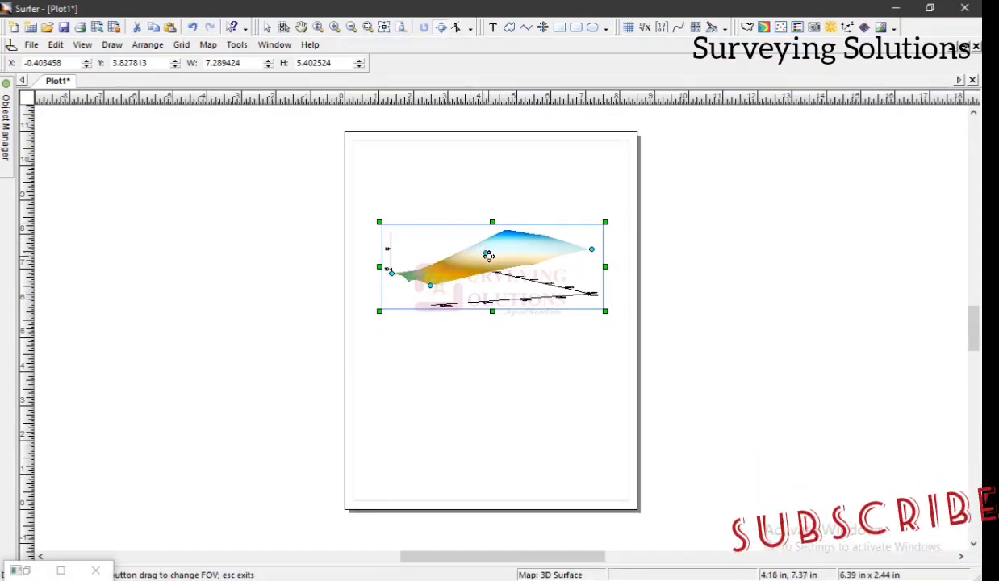
scroll(471, 268, up, 1)
scroll(471, 268, down, 2)
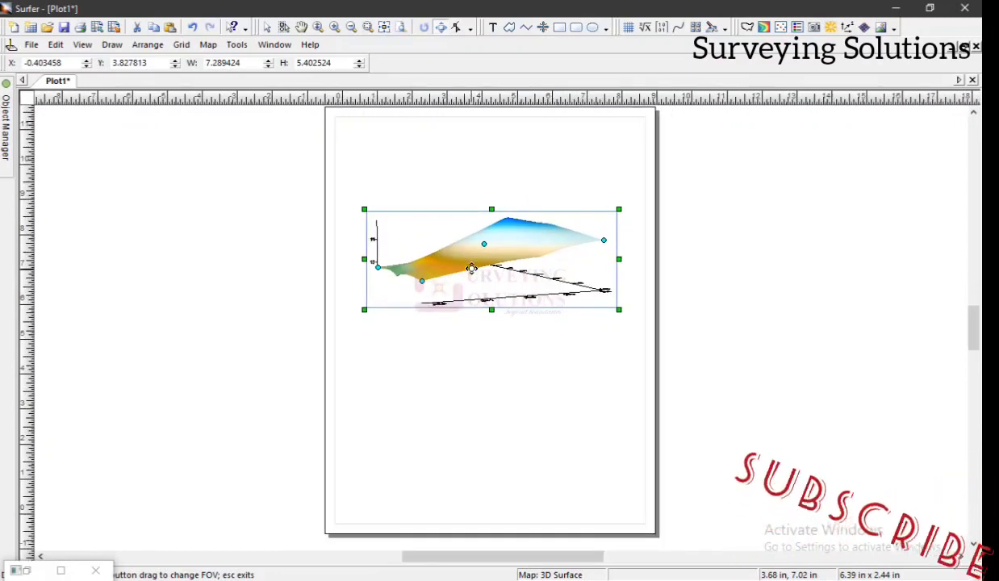